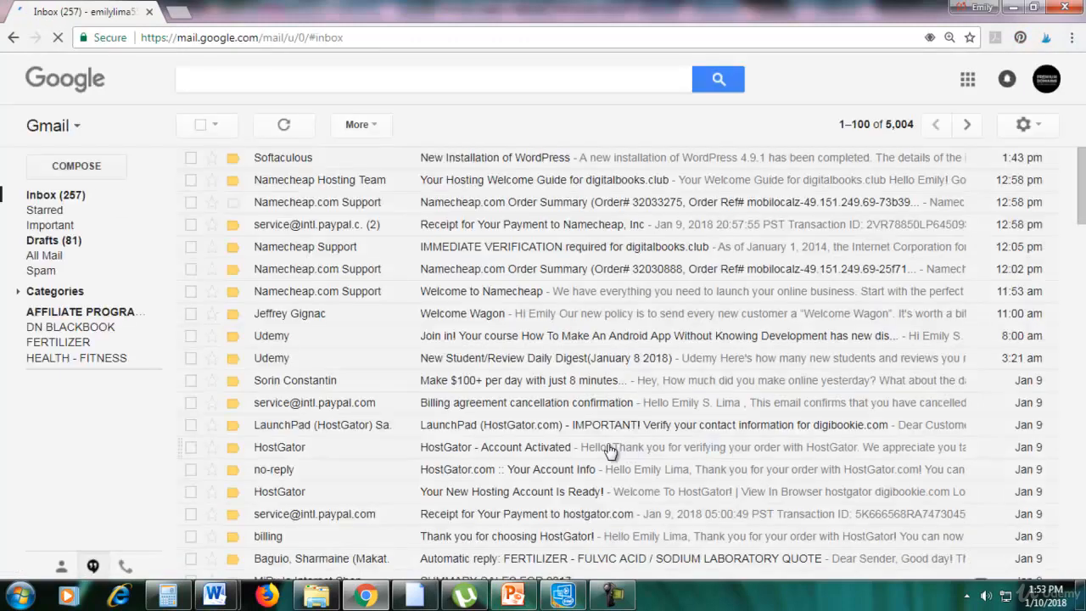
# Open the Namecheap hosting welcome guide email for digitalbooks.club and find its cPanel Access section
pyautogui.hotkey('ctrl', '+')
pyautogui.hotkey('ctrl', '+')
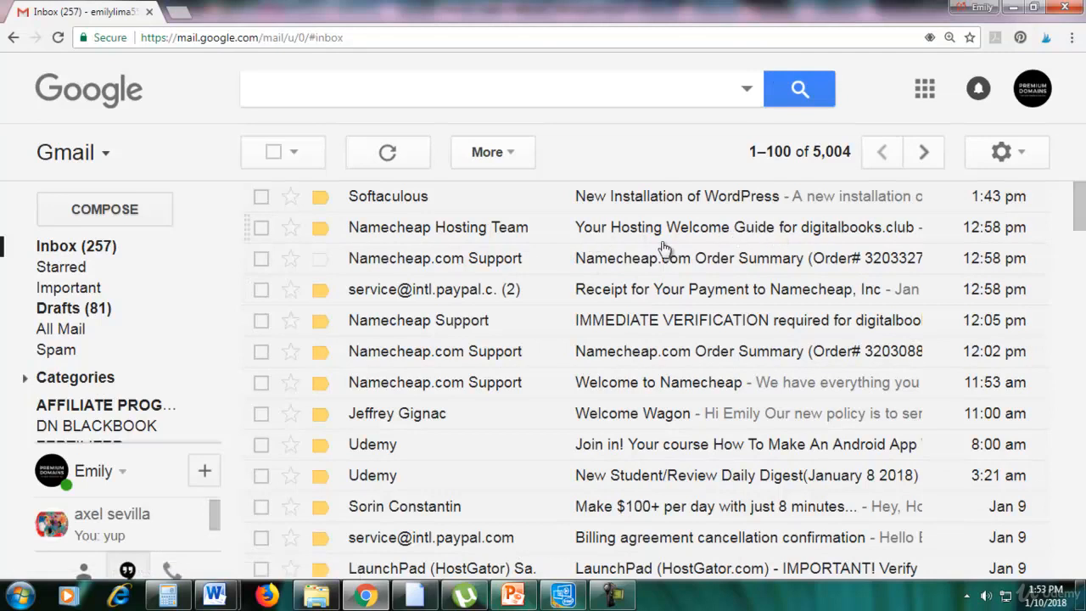
pyautogui.click(619, 236)
pyautogui.moveTo(1079, 221); pyautogui.dragTo(1079, 285)
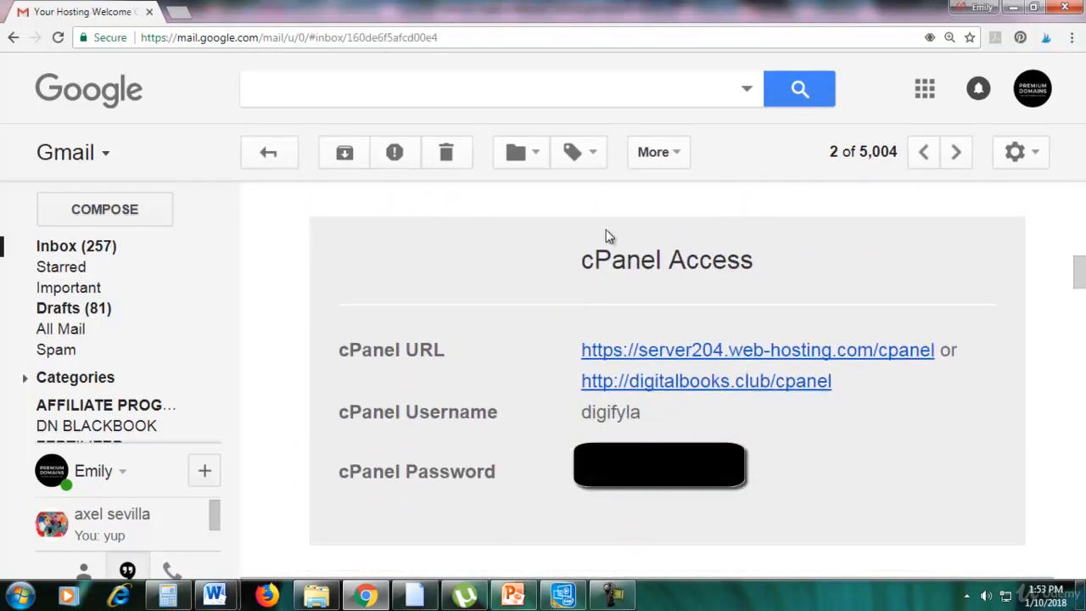
pyautogui.moveTo(582, 263); pyautogui.dragTo(766, 265)
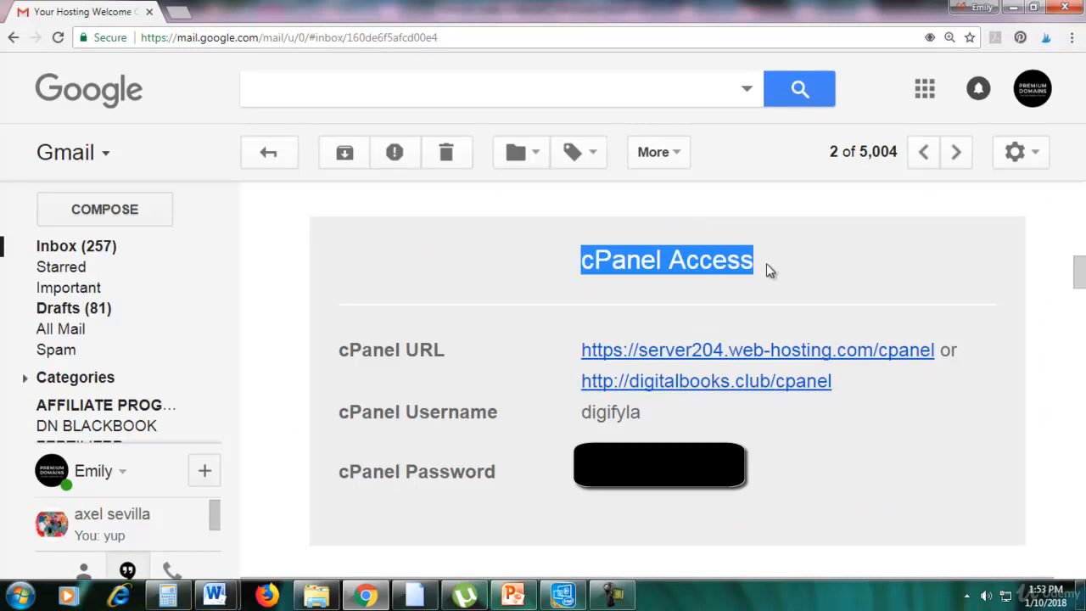
pyautogui.click(766, 264)
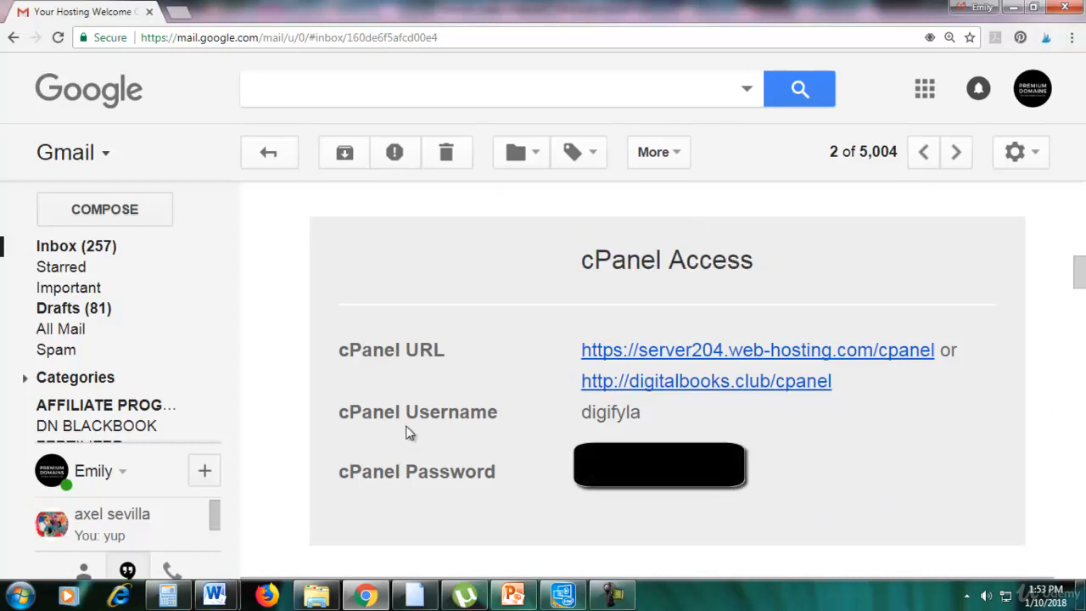
# Open the server204.web-hosting.com cPanel link from the email in a new tab and bring up its login page
pyautogui.rightClick(615, 357)
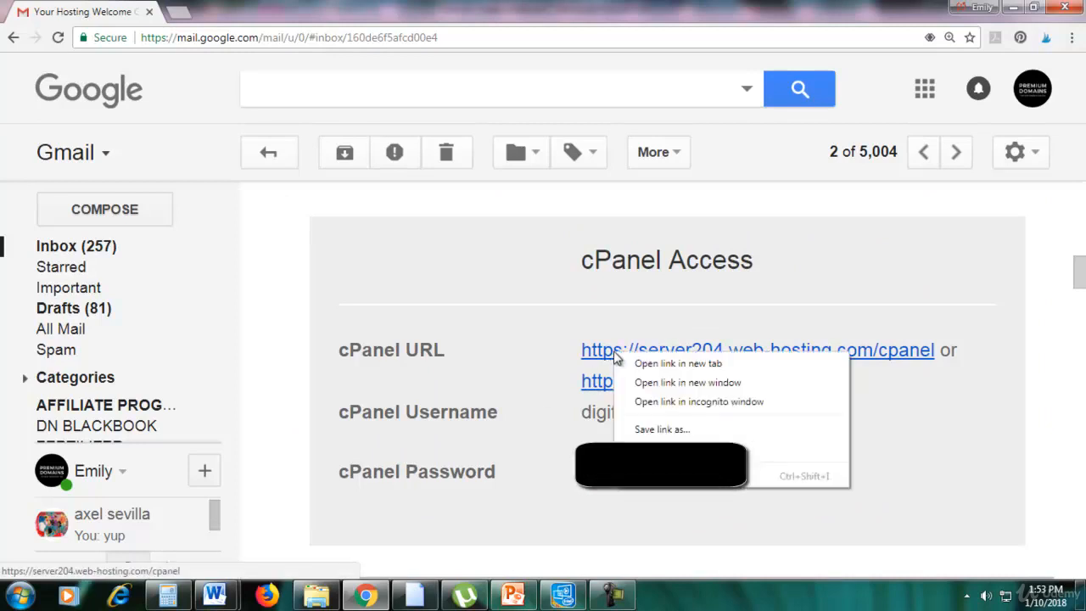
pyautogui.click(641, 365)
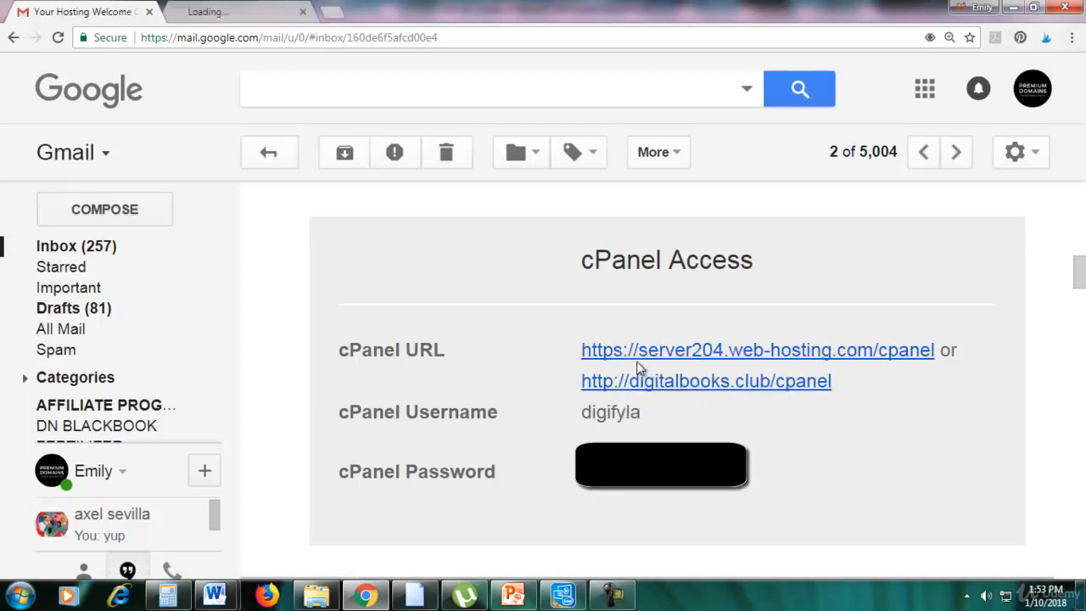
pyautogui.click(206, 16)
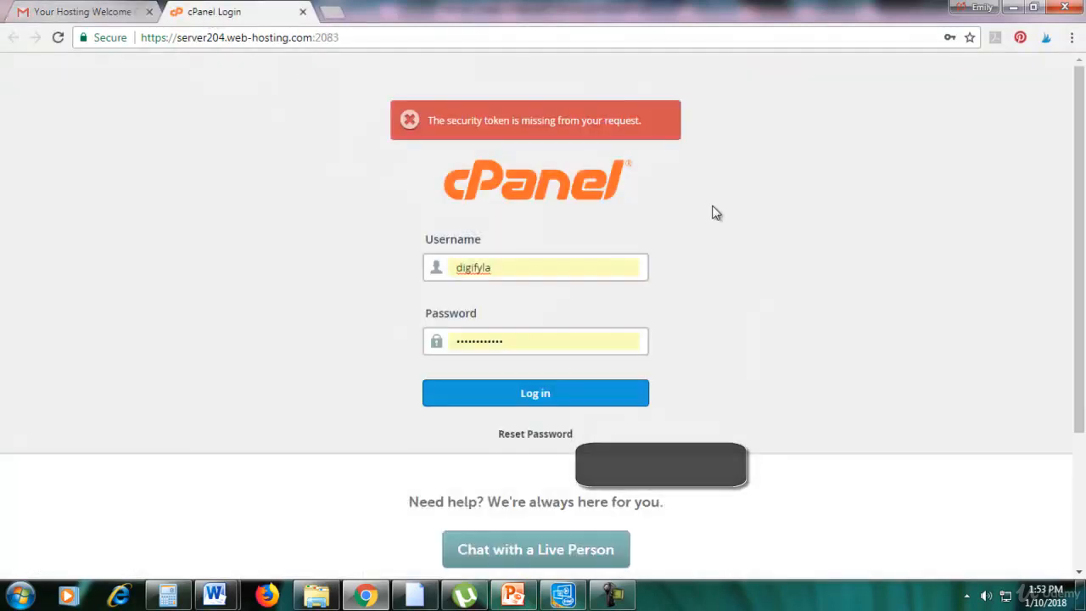
pyautogui.scroll(-2, 713, 240)
pyautogui.scroll(2, 713, 240)
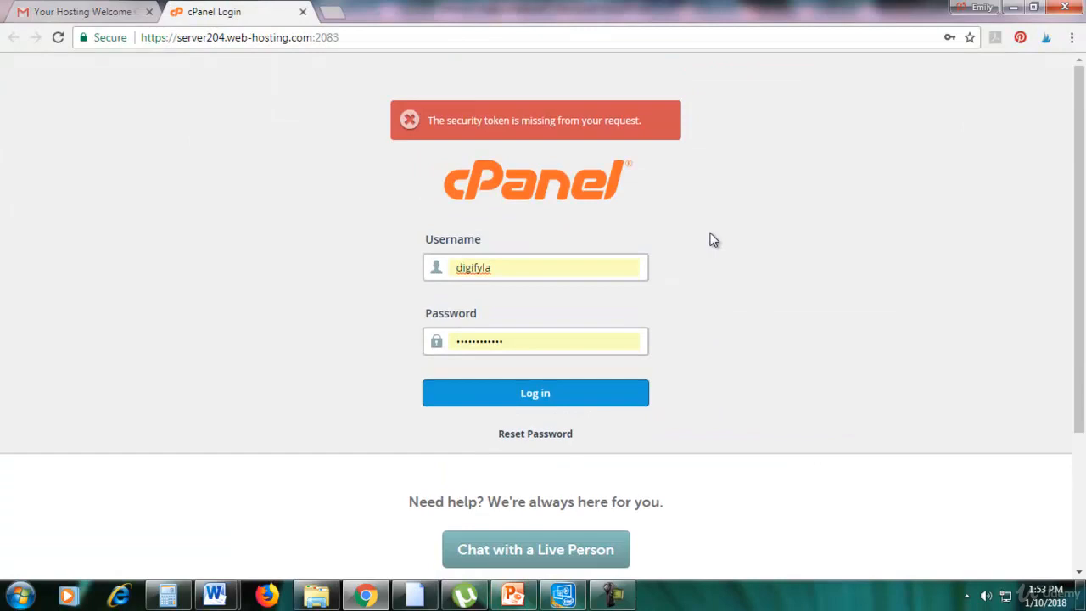
# Copy the cPanel username from the welcome email into the login form's Username field
pyautogui.click(60, 12)
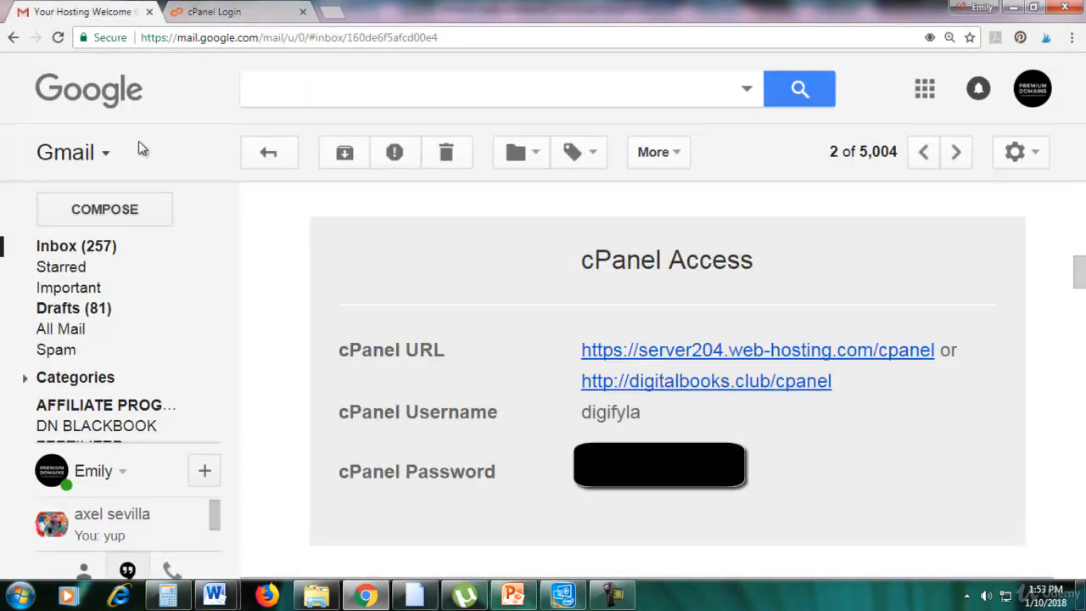
pyautogui.moveTo(650, 424); pyautogui.dragTo(584, 420)
pyautogui.hotkey('ctrl', 'c')
pyautogui.hotkey('ctrl', 'Tab')
pyautogui.doubleClick(480, 265)
pyautogui.hotkey('ctrl', 'v')
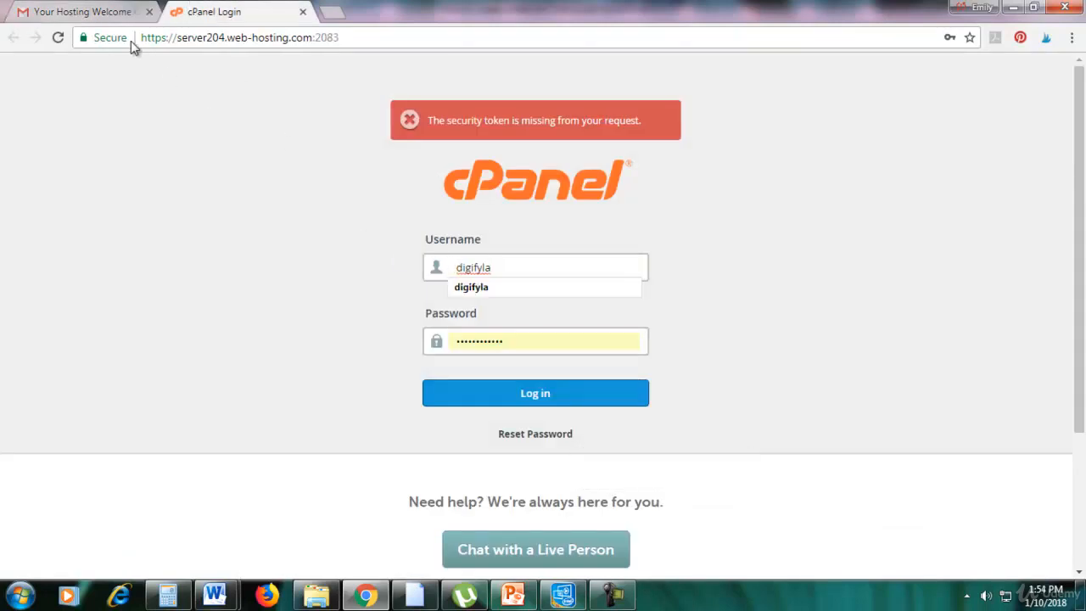
# Copy the cPanel password from the welcome email into the login form's Password field and log in
pyautogui.click(110, 12)
pyautogui.moveTo(745, 476); pyautogui.dragTo(594, 472)
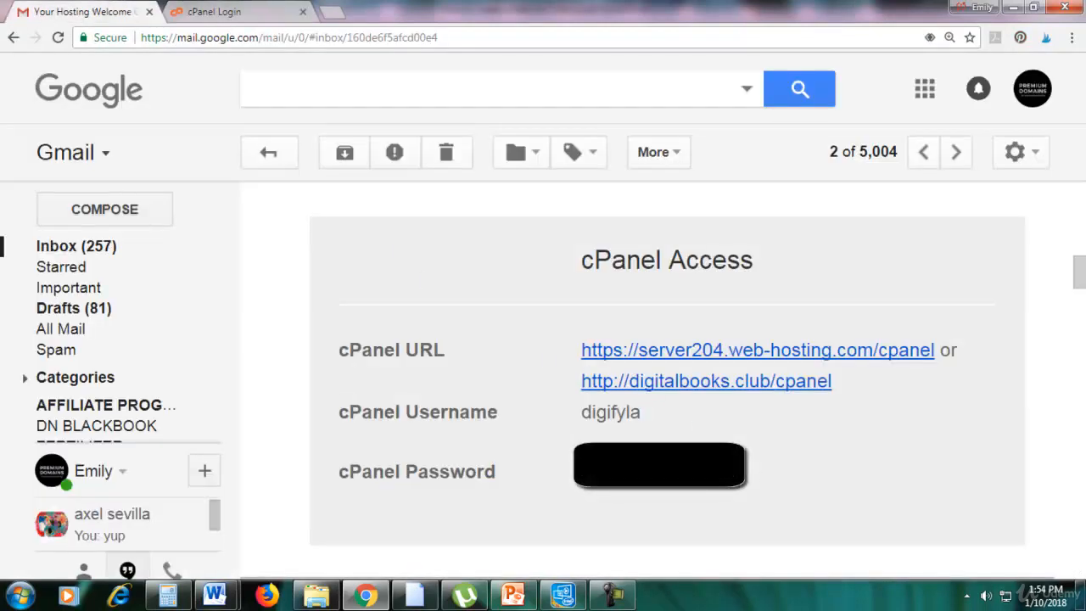
pyautogui.click(193, 12)
pyautogui.moveTo(529, 343); pyautogui.dragTo(428, 344)
pyautogui.click(426, 344)
pyautogui.click(563, 381)
pyautogui.hotkey('ctrl', 'a')
pyautogui.hotkey('ctrl', 'v')
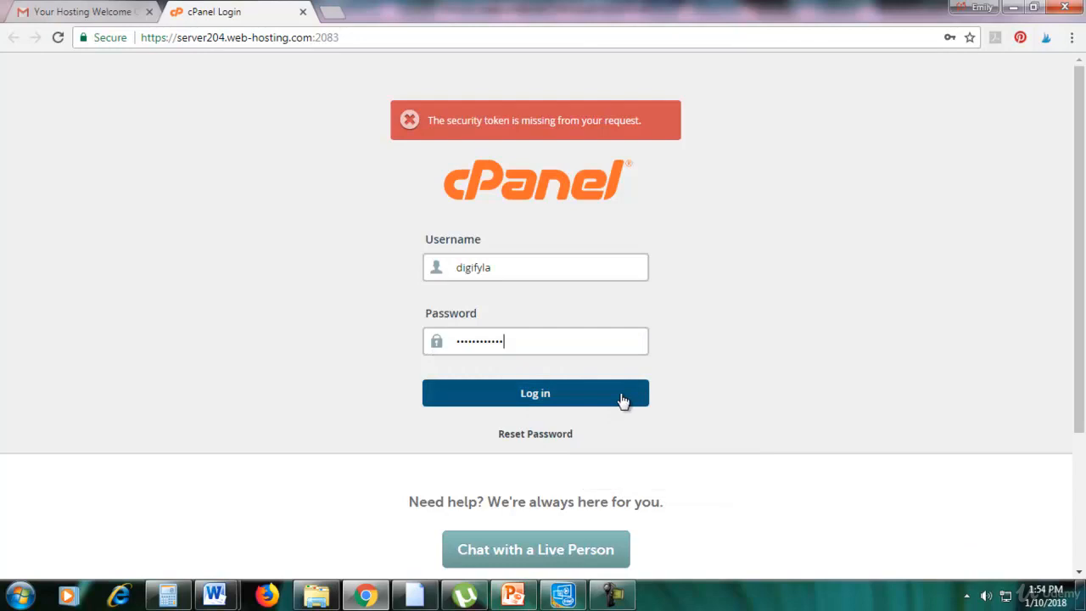
pyautogui.click(621, 396)
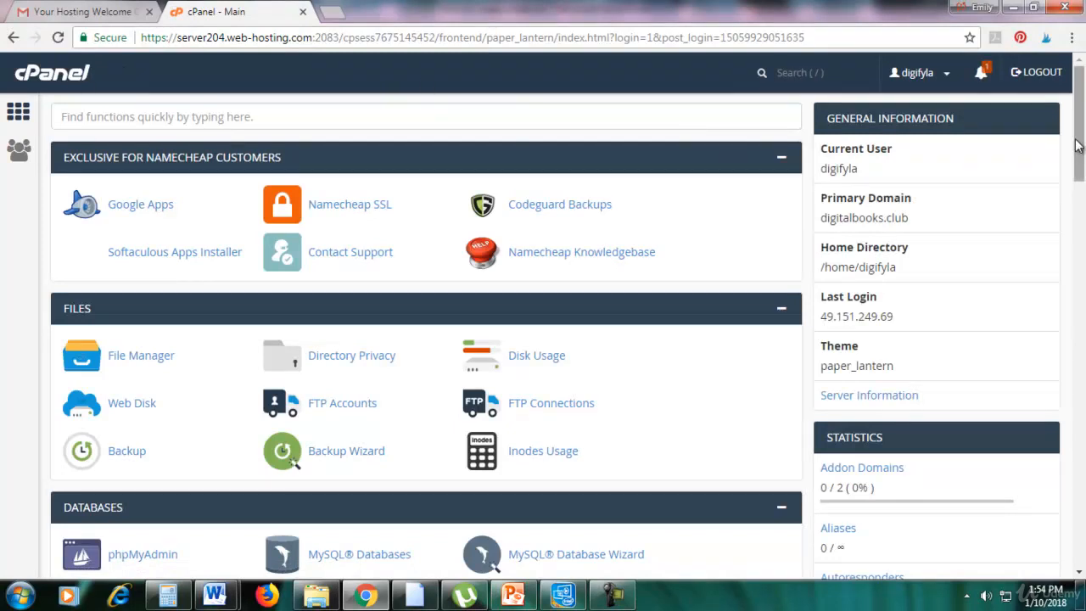
# Open WordPress from cPanel's Softaculous Apps Installer scripts and bring up its installation form
pyautogui.moveTo(1080, 146); pyautogui.dragTo(1073, 547)
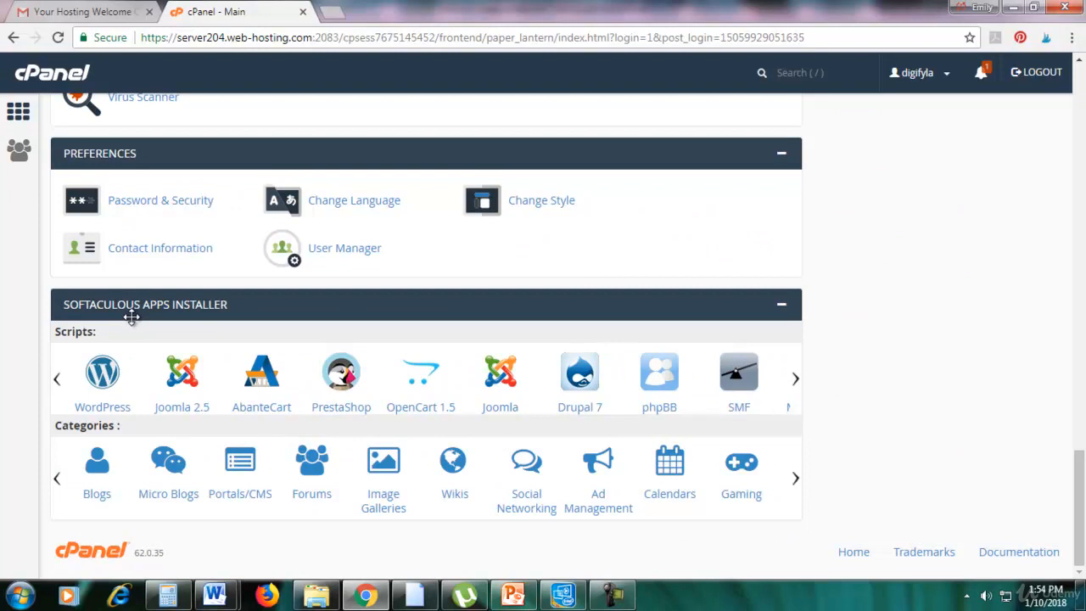
pyautogui.click(106, 382)
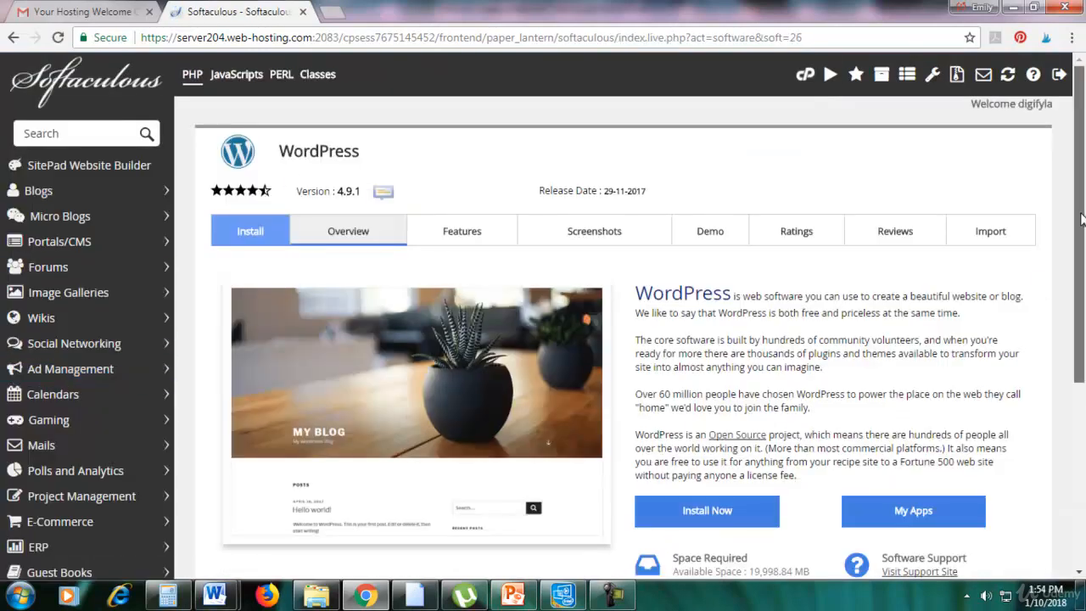
pyautogui.scroll(-1, 1083, 247)
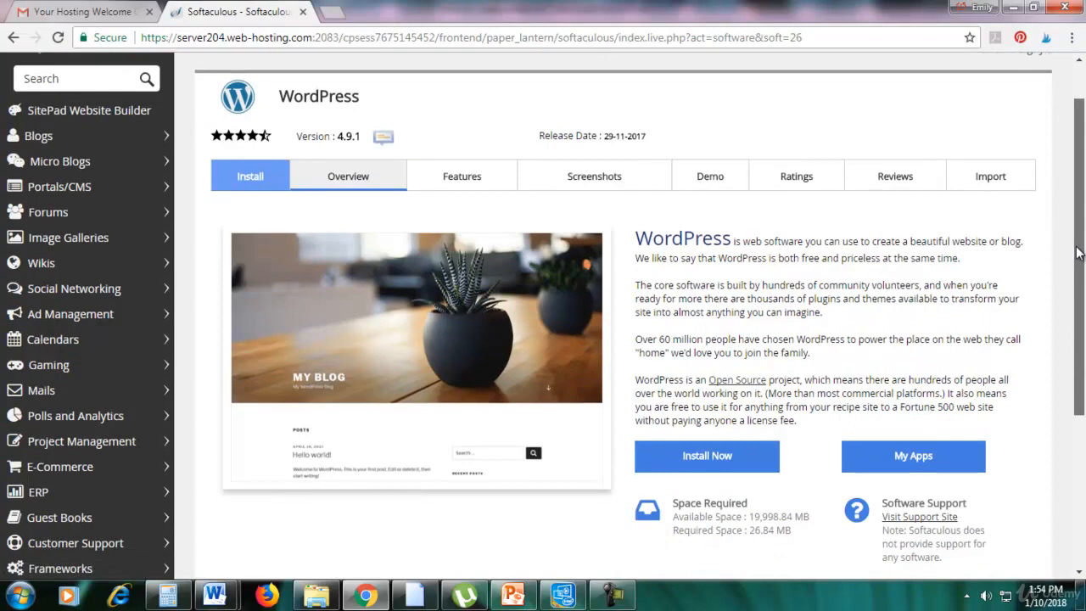
pyautogui.moveTo(1077, 253); pyautogui.dragTo(1077, 243)
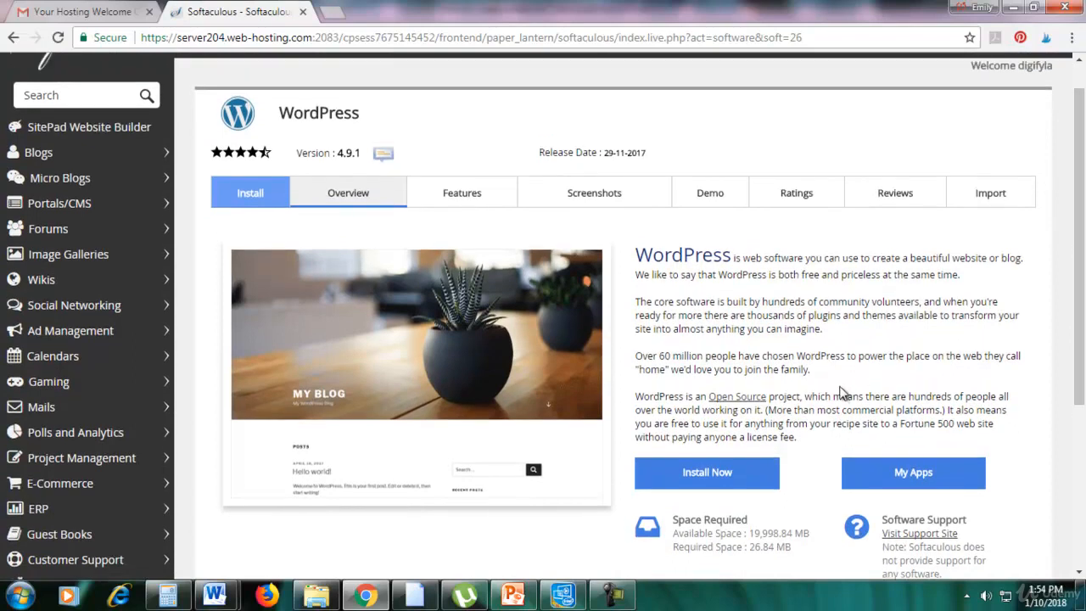
pyautogui.click(691, 481)
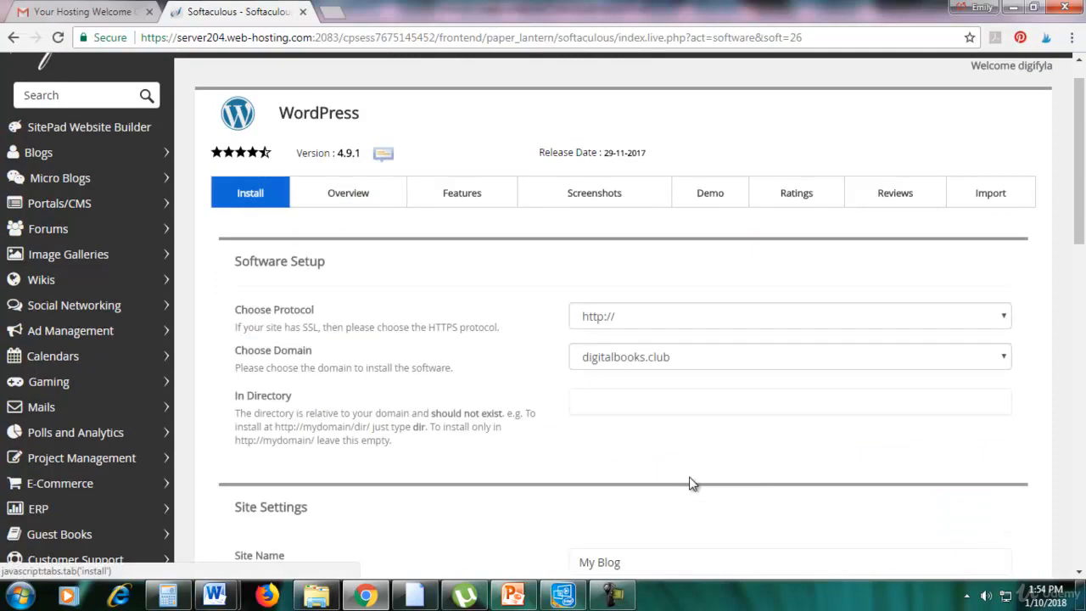
# Check the domain choices in Software Setup and keep digitalbooks.club as the installation domain
pyautogui.scroll(-1, 1082, 227)
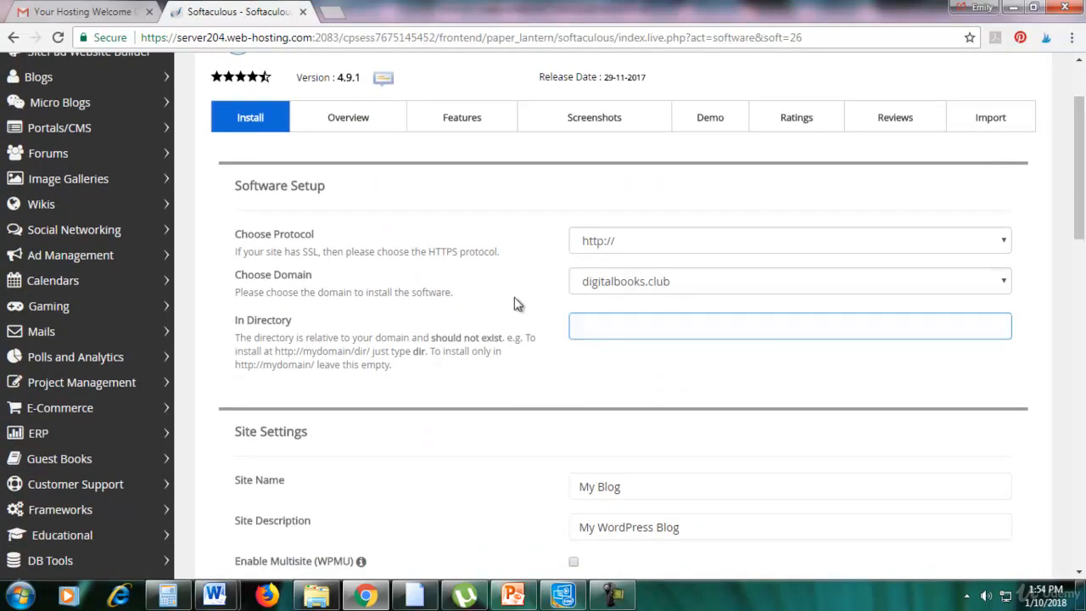
pyautogui.click(645, 288)
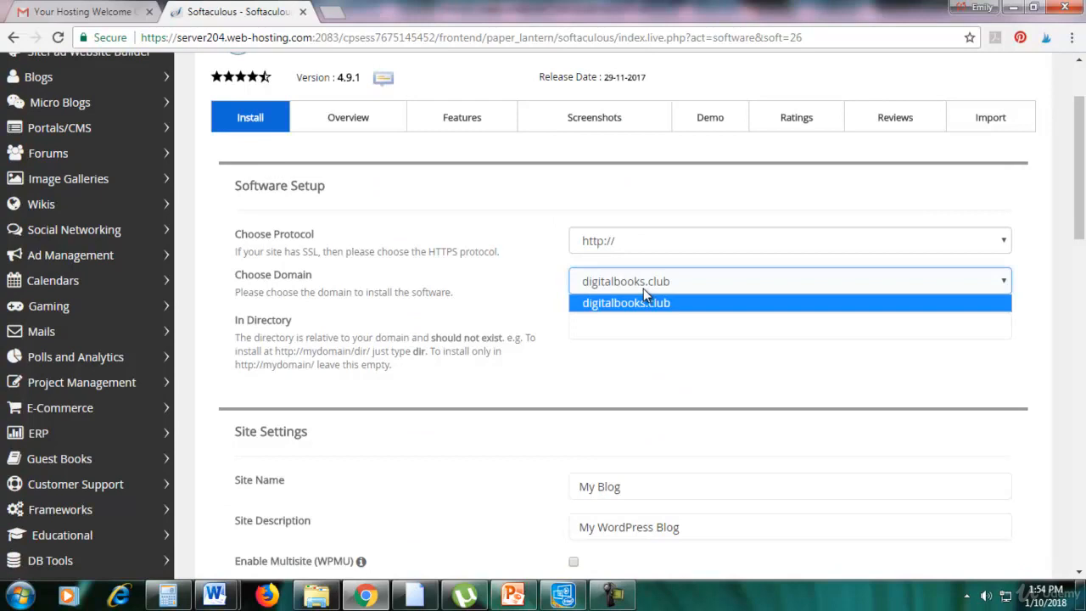
pyautogui.click(1005, 286)
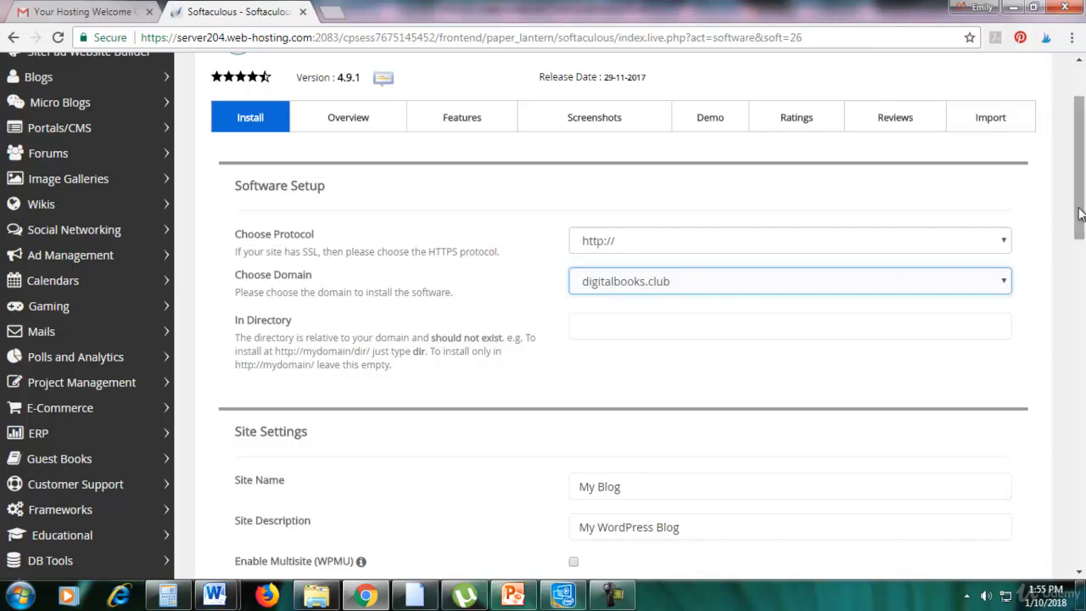
# Set the Site Name to Digital Books and select the default text of the Site Description
pyautogui.scroll(-1, 1077, 225)
pyautogui.scroll(-3, 1082, 225)
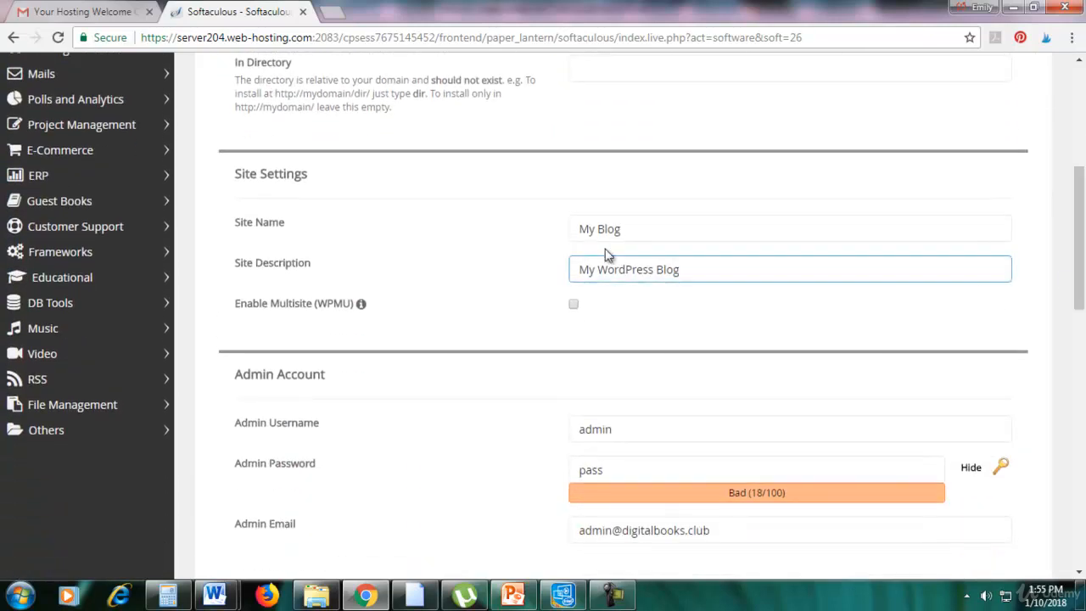
pyautogui.moveTo(628, 229); pyautogui.dragTo(500, 232)
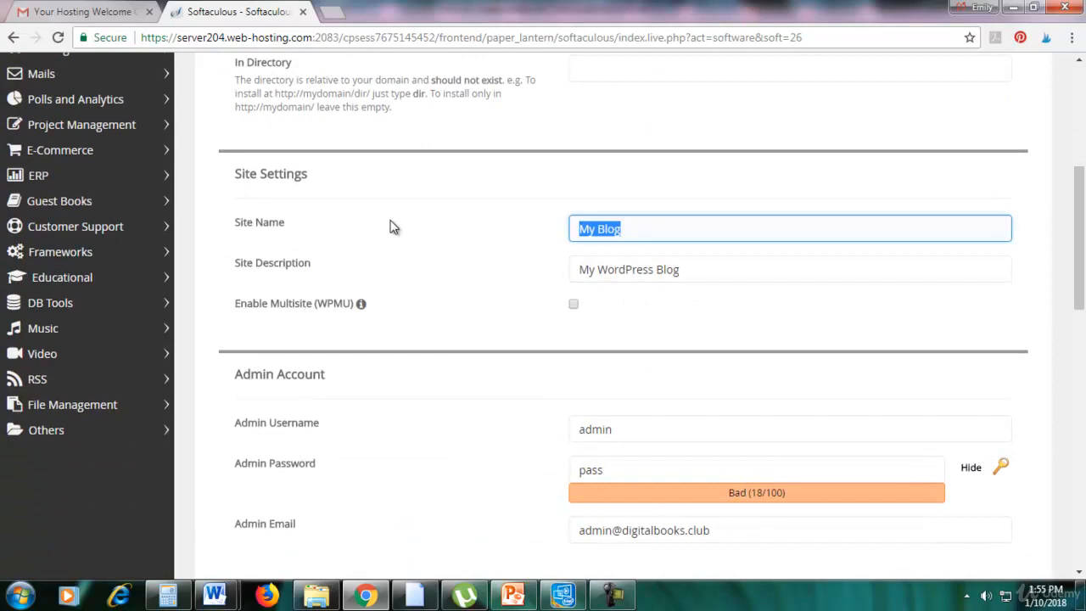
pyautogui.write('Dig')
pyautogui.press('Down')
pyautogui.press('Return')
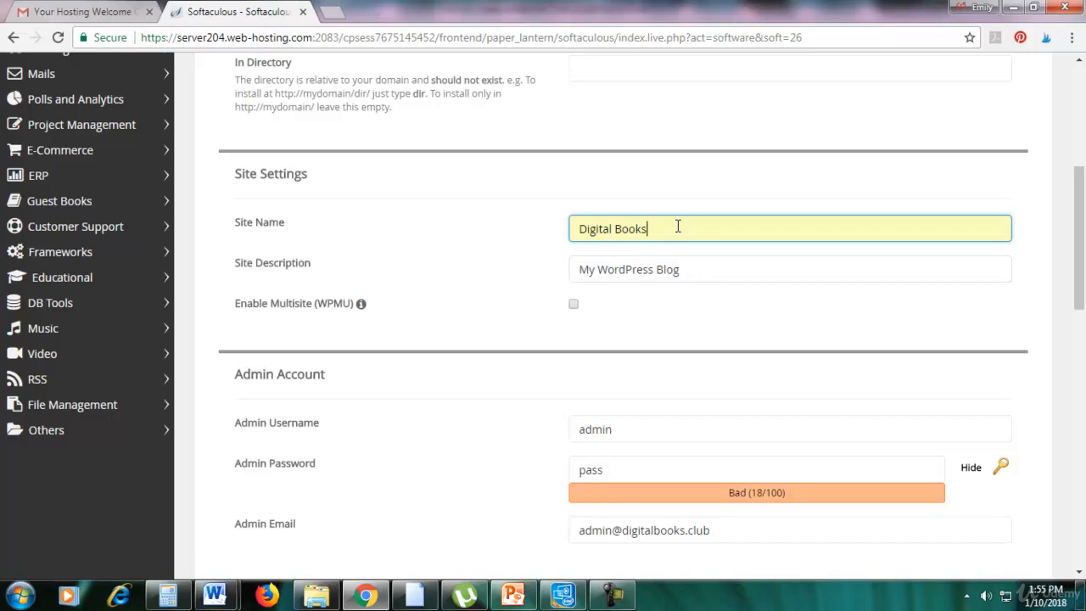
pyautogui.click(707, 268)
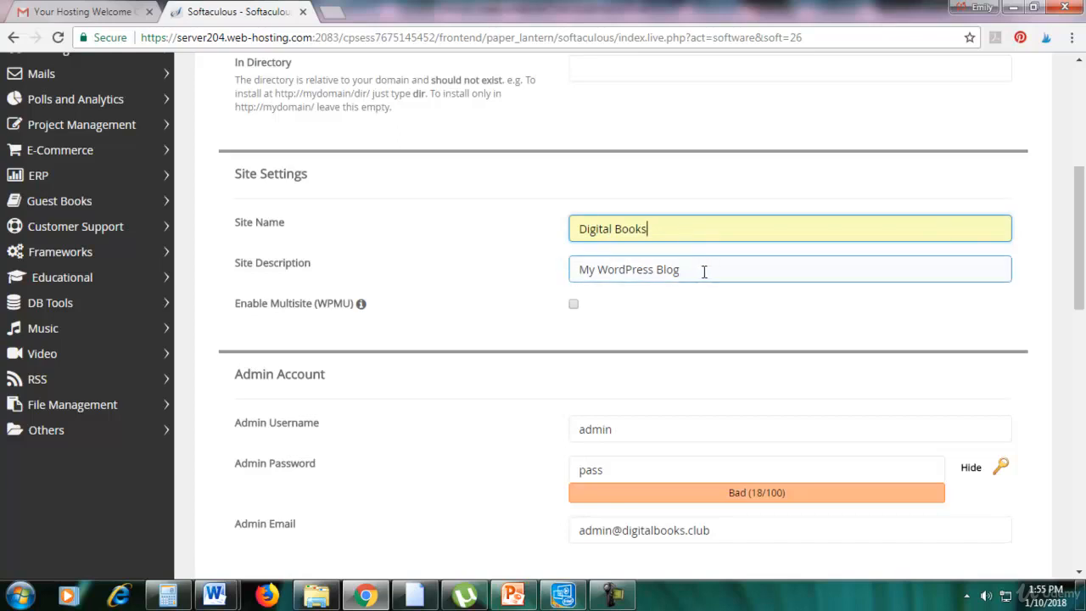
pyautogui.moveTo(581, 273); pyautogui.dragTo(766, 274)
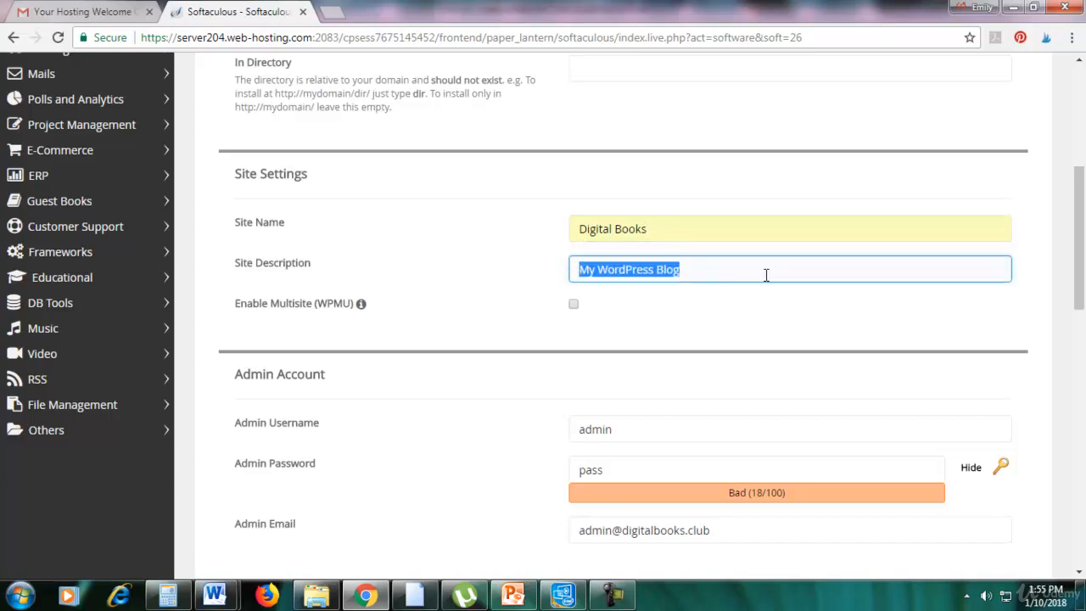
# Mask the admin password characters and fill in the Admin Account with username admin and a new admin password
pyautogui.moveTo(1080, 272); pyautogui.dragTo(1079, 325)
pyautogui.click(582, 235)
pyautogui.click(600, 281)
pyautogui.click(974, 276)
pyautogui.click(627, 231)
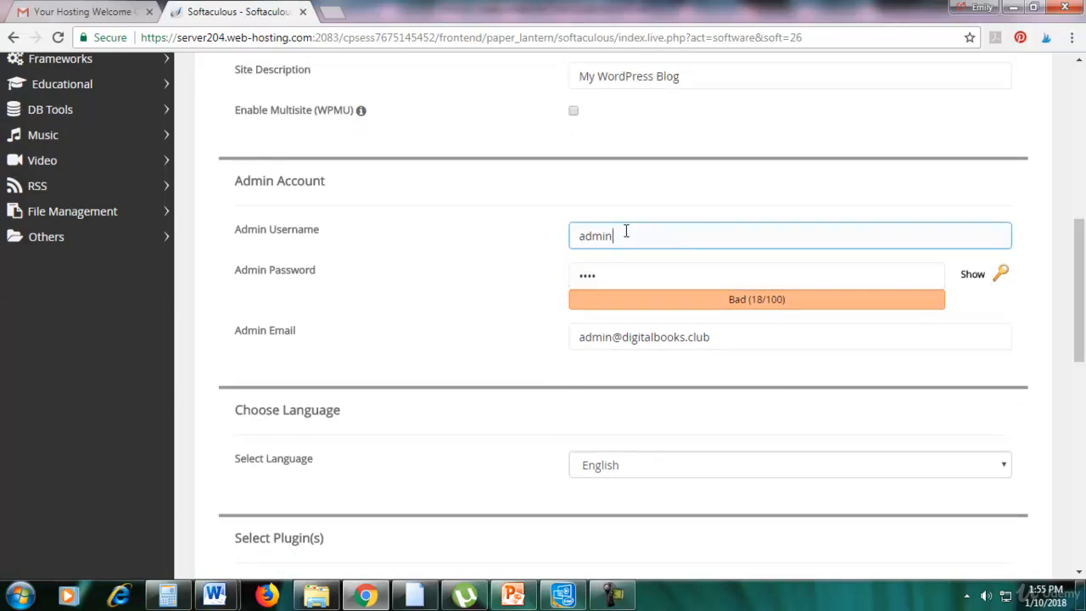
pyautogui.click(627, 268)
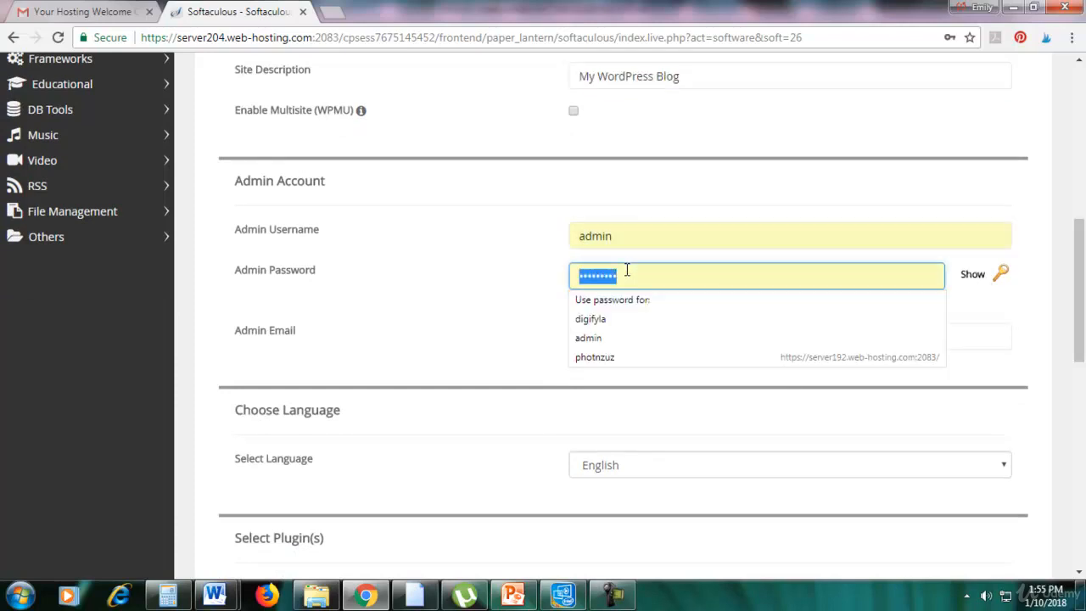
pyautogui.write('•••••••••')
pyautogui.click(363, 359)
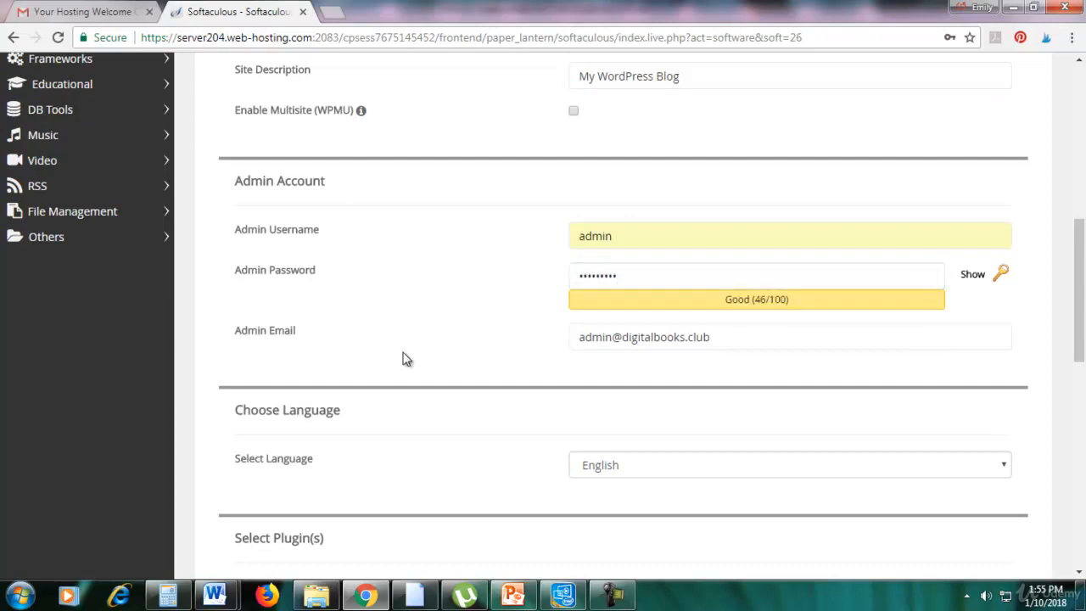
# Replace the default Admin Email with the site owner's own e-mail address
pyautogui.click(601, 344)
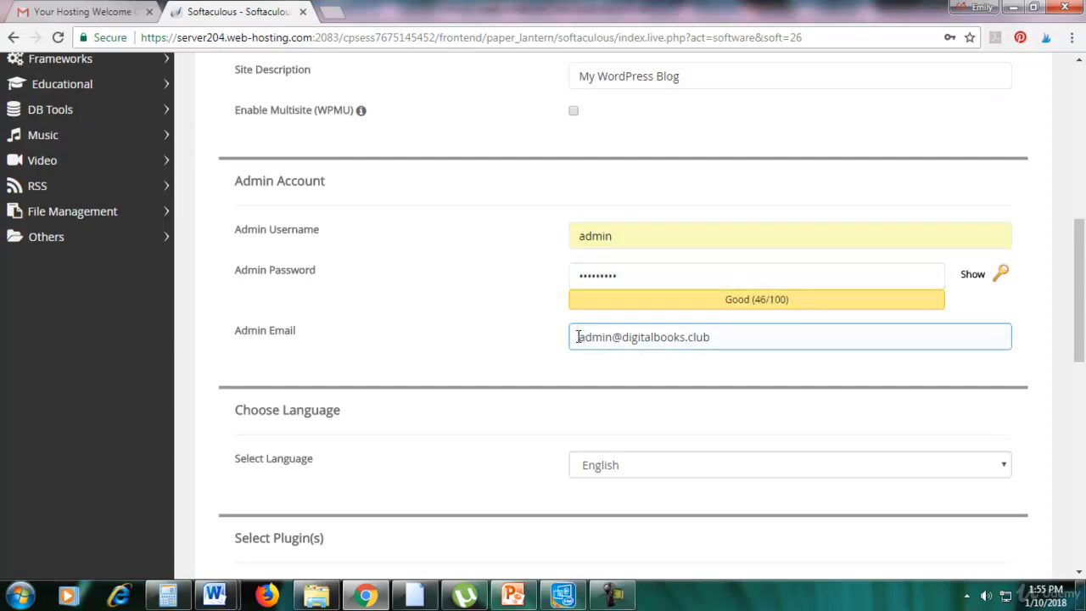
pyautogui.moveTo(576, 337); pyautogui.dragTo(871, 337)
pyautogui.write('mo')
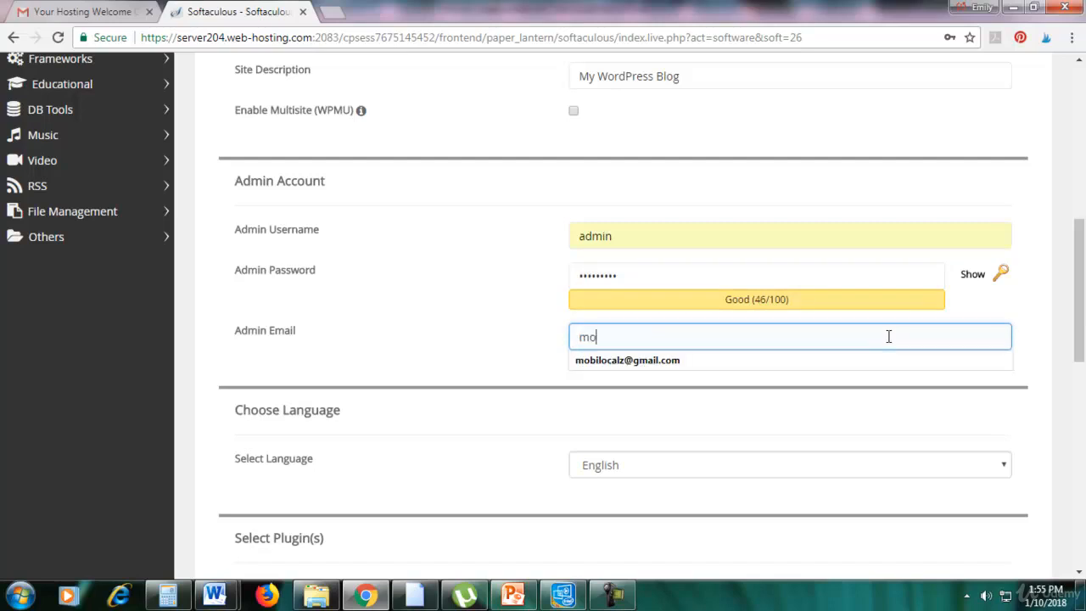
pyautogui.press('Down')
pyautogui.press('Return')
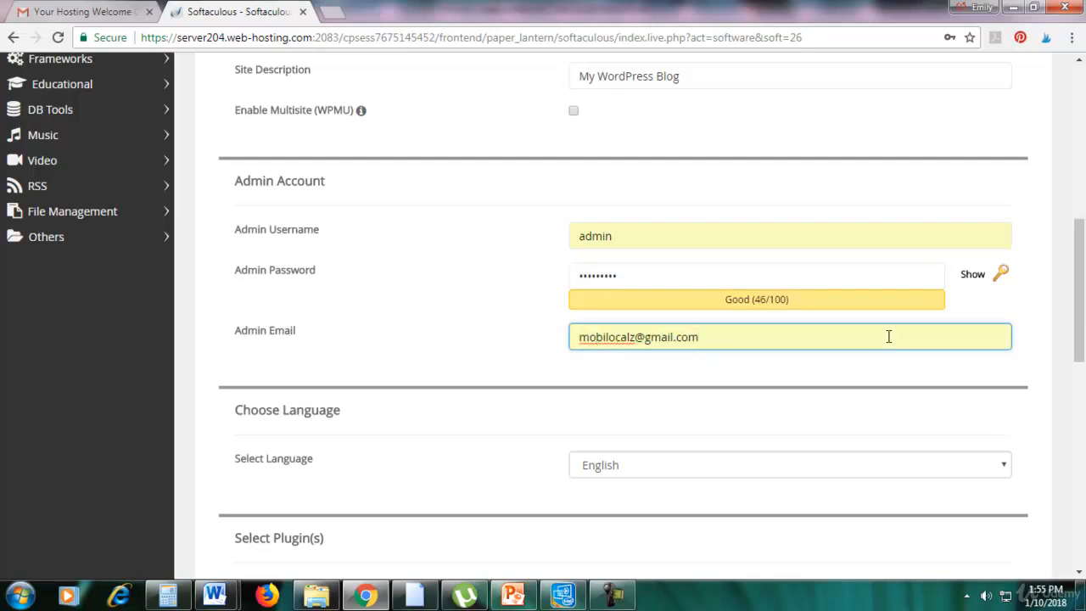
# Select Writee as the theme for the WordPress installation
pyautogui.scroll(-6, 829, 376)
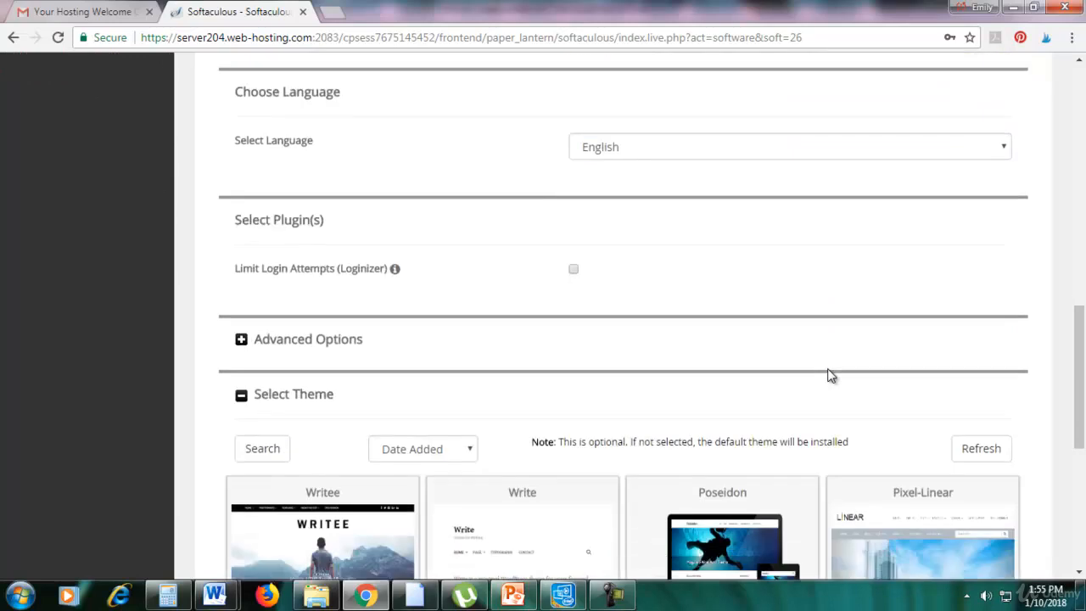
pyautogui.scroll(-1, 829, 376)
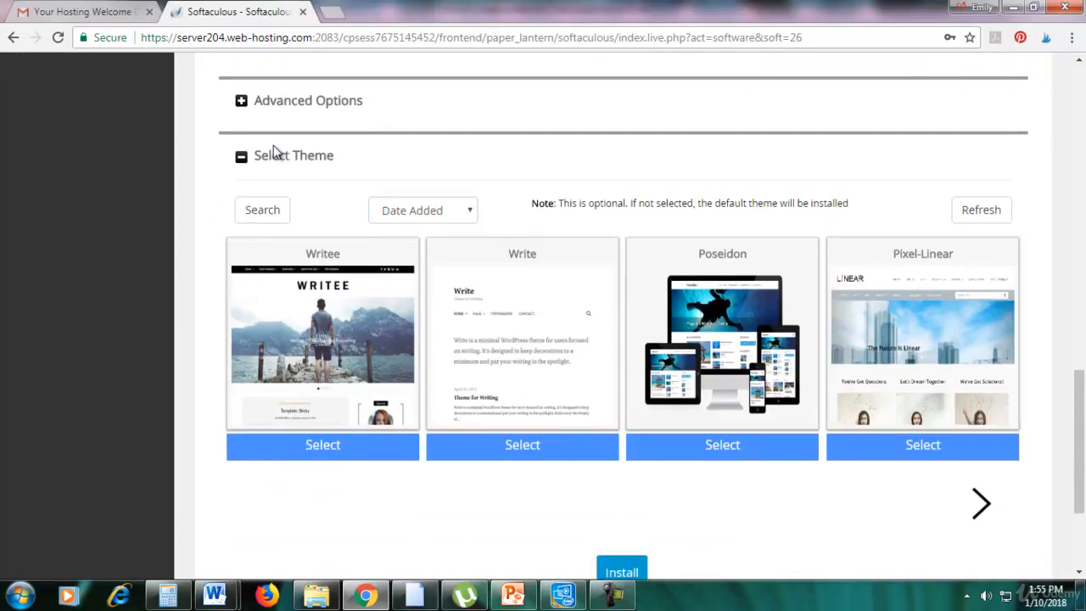
pyautogui.moveTo(289, 273)
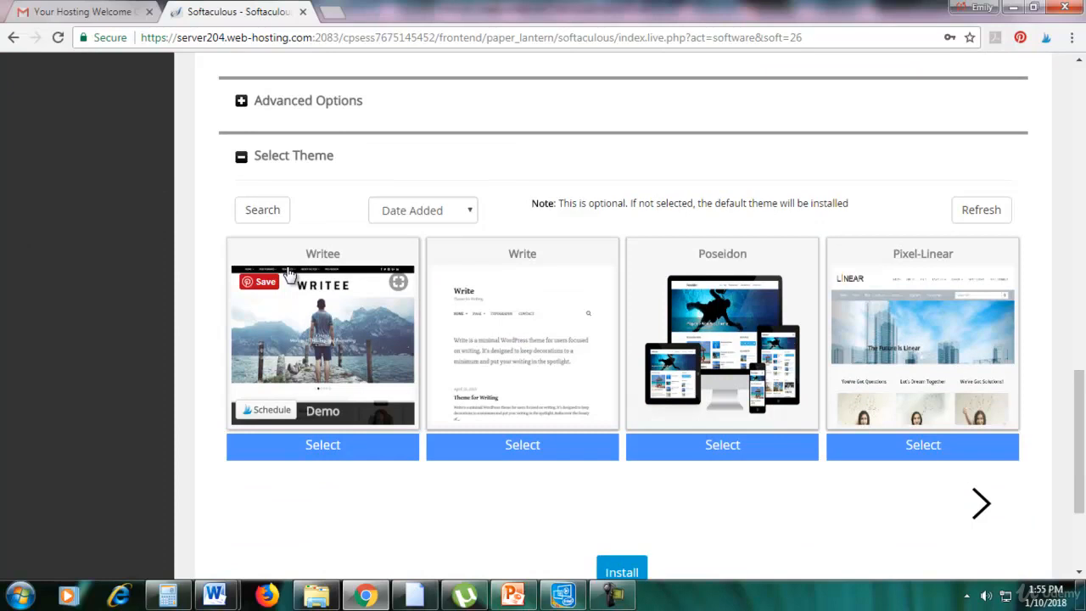
pyautogui.click(329, 445)
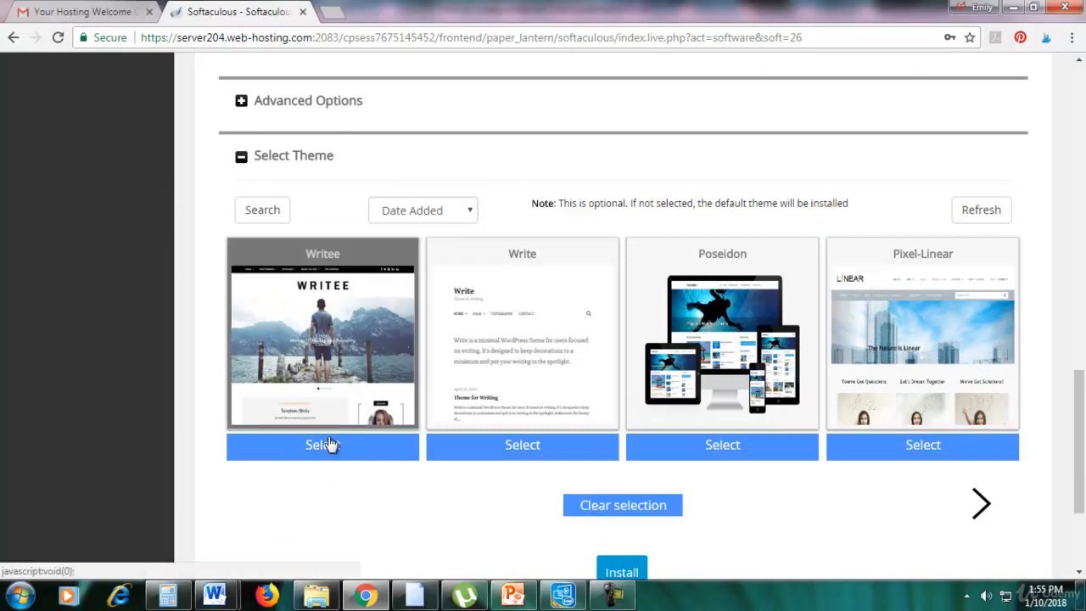
# Enter the site owner's e-mail address as recipient of the installation details and start the WordPress installation
pyautogui.scroll(-3, 329, 445)
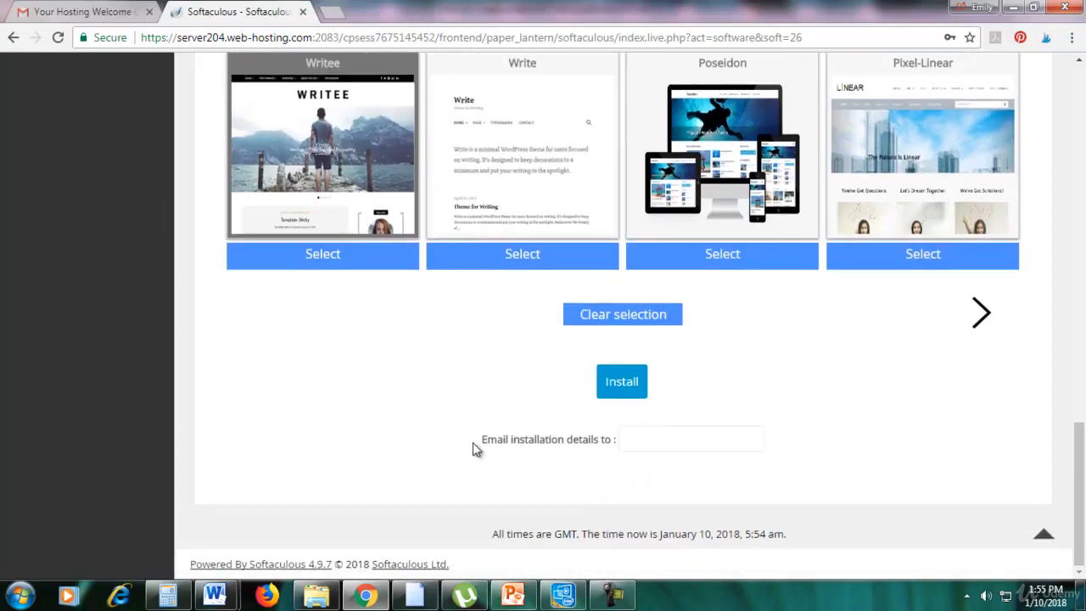
pyautogui.moveTo(484, 444); pyautogui.dragTo(612, 446)
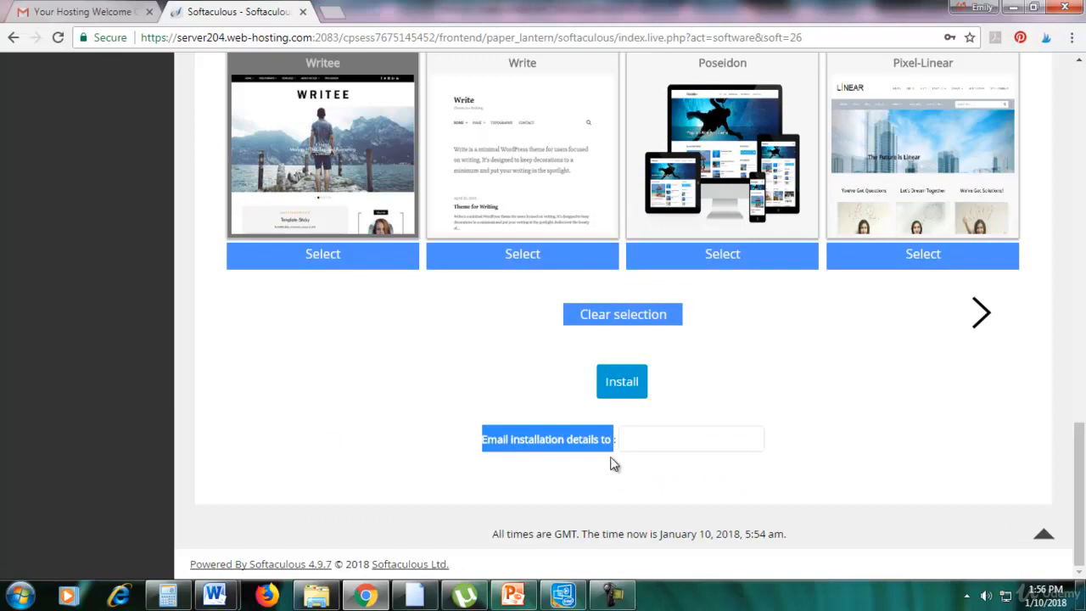
pyautogui.click(613, 451)
pyautogui.click(676, 440)
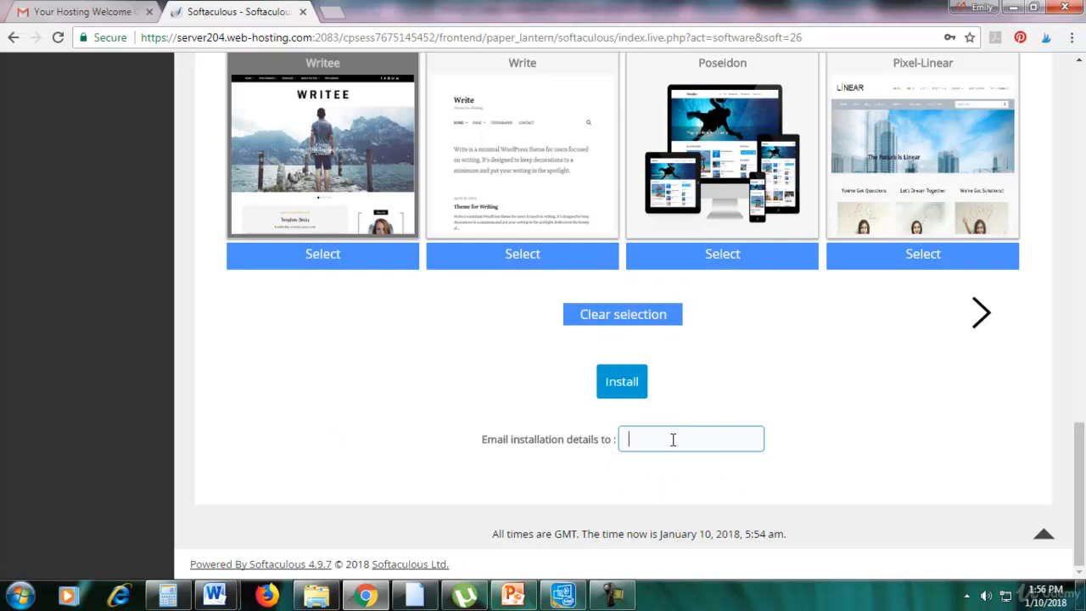
pyautogui.write('mo')
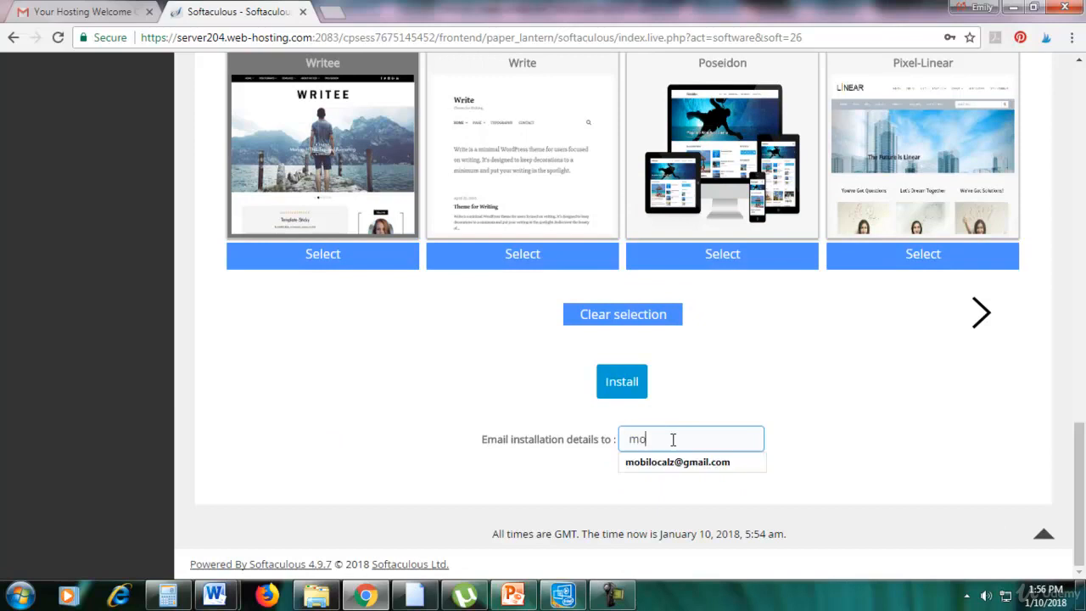
pyautogui.write('b')
pyautogui.click(650, 463)
pyautogui.click(602, 396)
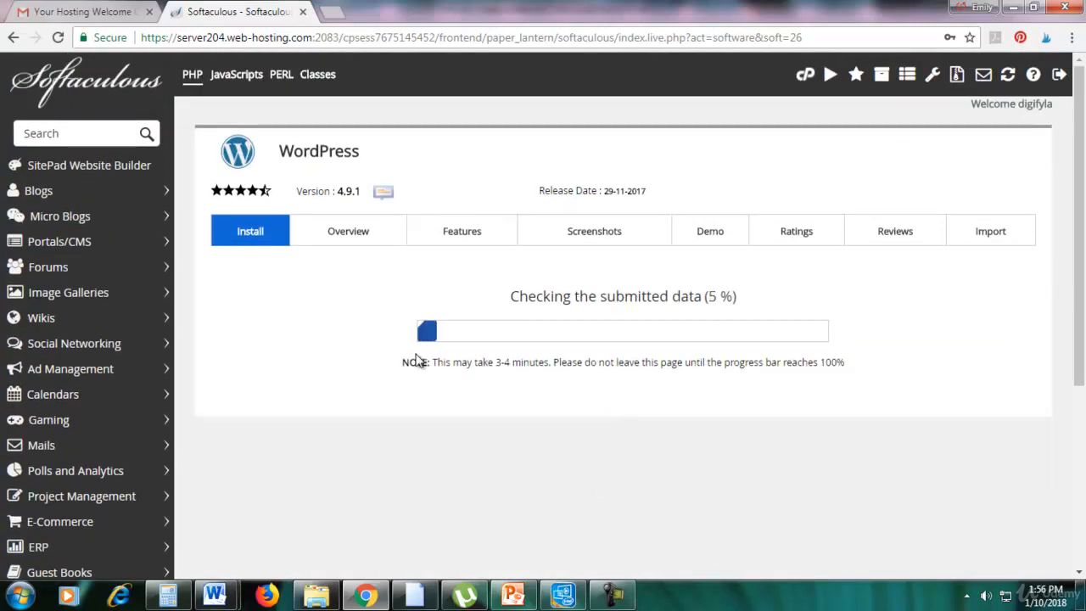
# Switch to the Gmail inbox and read the Softaculous message "New Installation of WordPress"
pyautogui.click(94, 12)
pyautogui.click(96, 251)
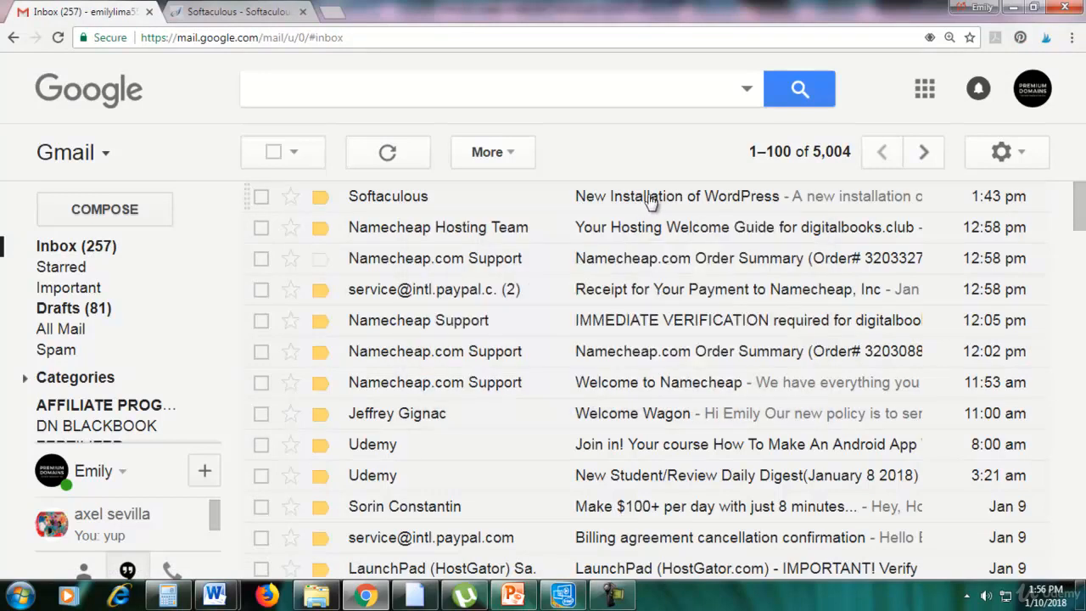
pyautogui.click(637, 202)
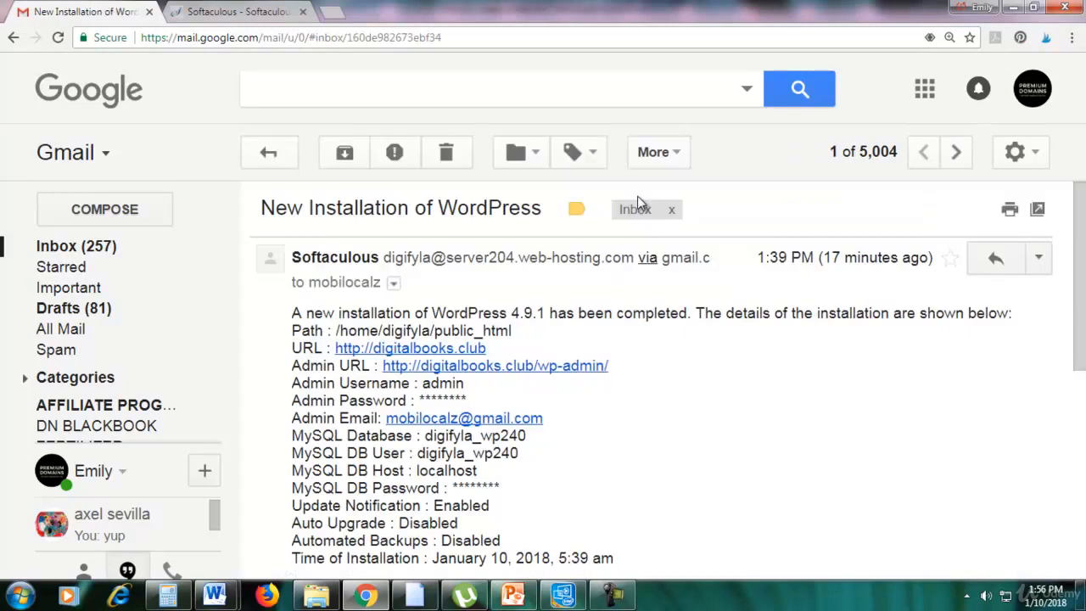
pyautogui.scroll(-1, 1076, 229)
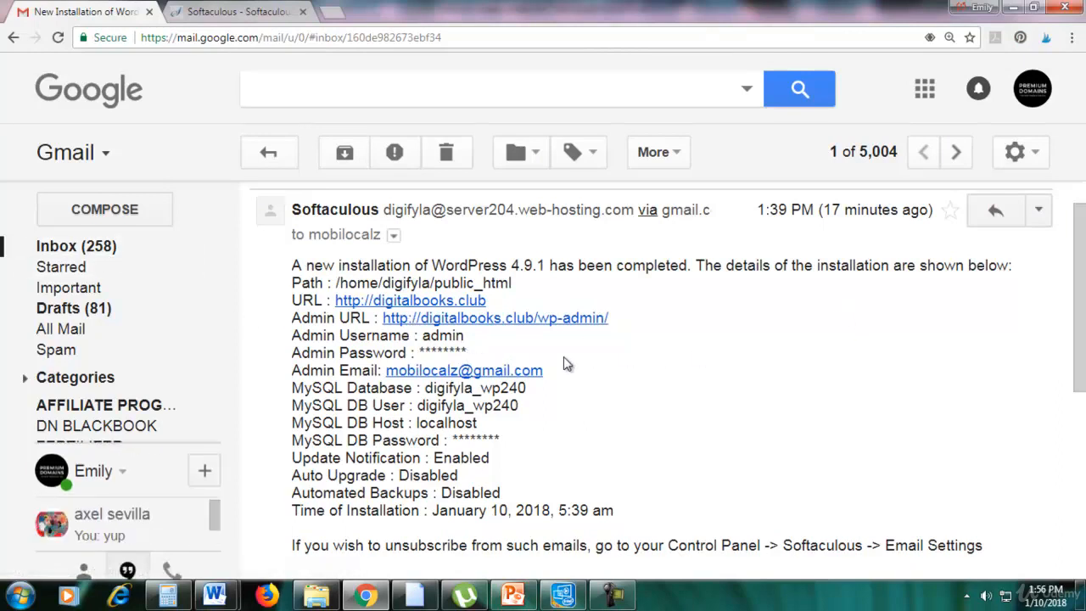
# Open the digitalbooks.club site link from the installation e-mail in a new browser tab and view the page
pyautogui.rightClick(384, 303)
pyautogui.click(442, 308)
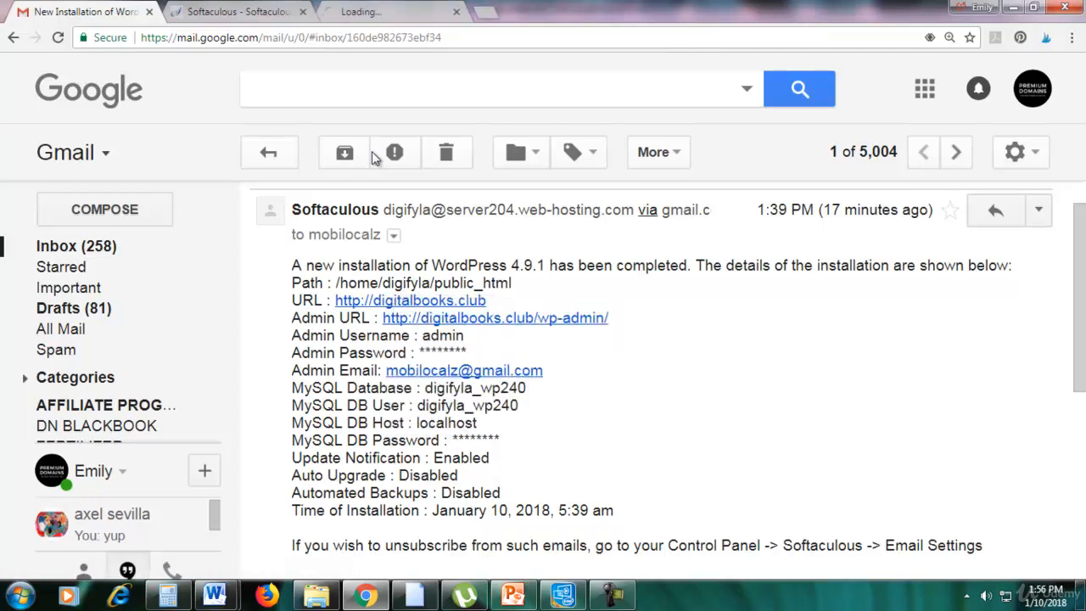
pyautogui.click(358, 10)
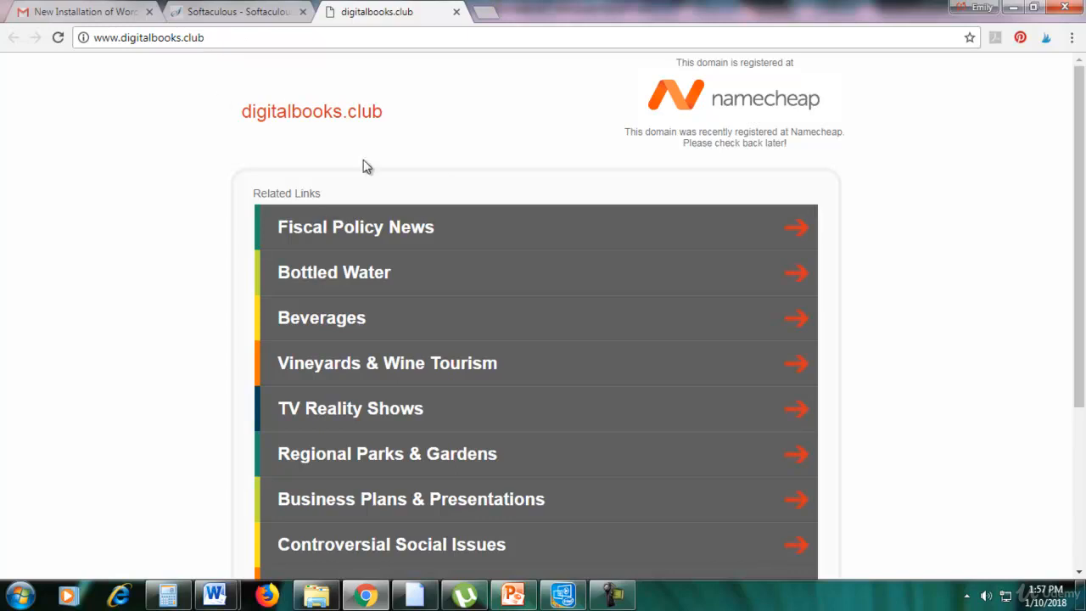
# Check the WordPress installation result in Softaculous, then return to the installation e-mail in Gmail
pyautogui.click(240, 17)
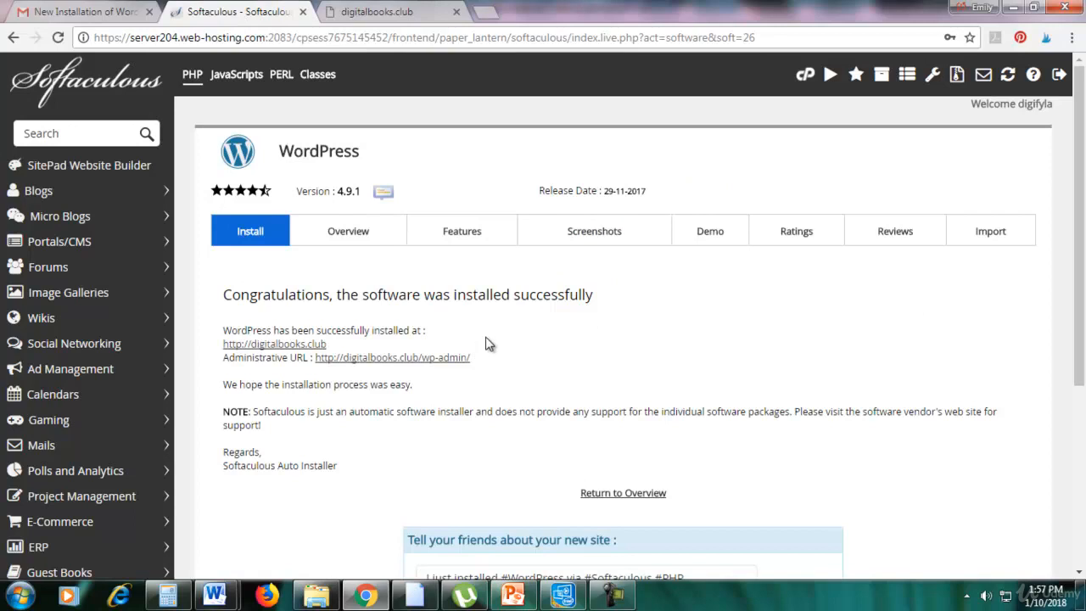
pyautogui.scroll(-1, 625, 393)
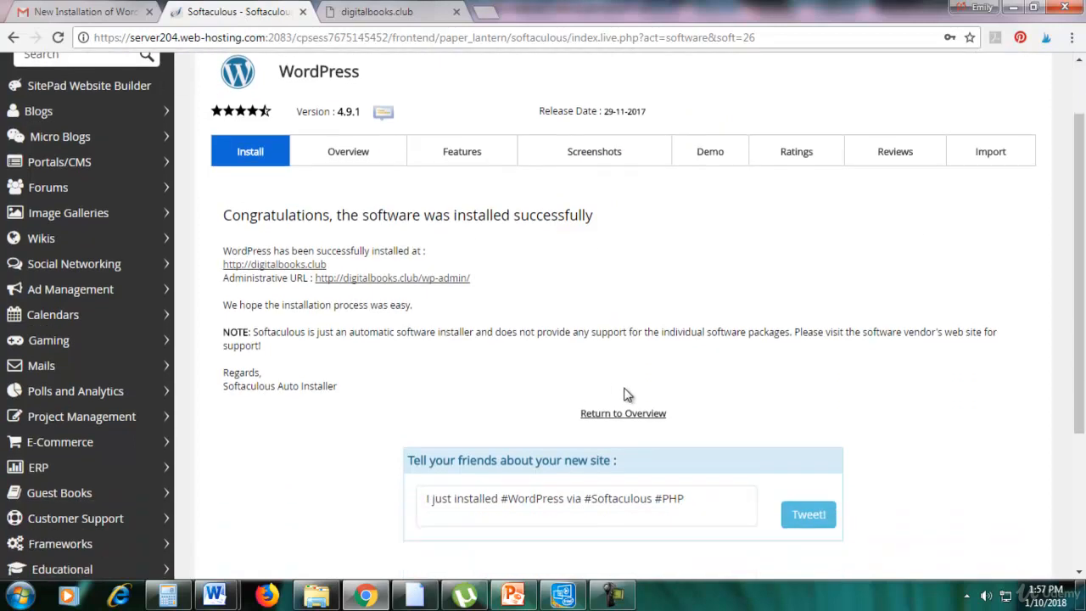
pyautogui.moveTo(251, 218); pyautogui.dragTo(623, 238)
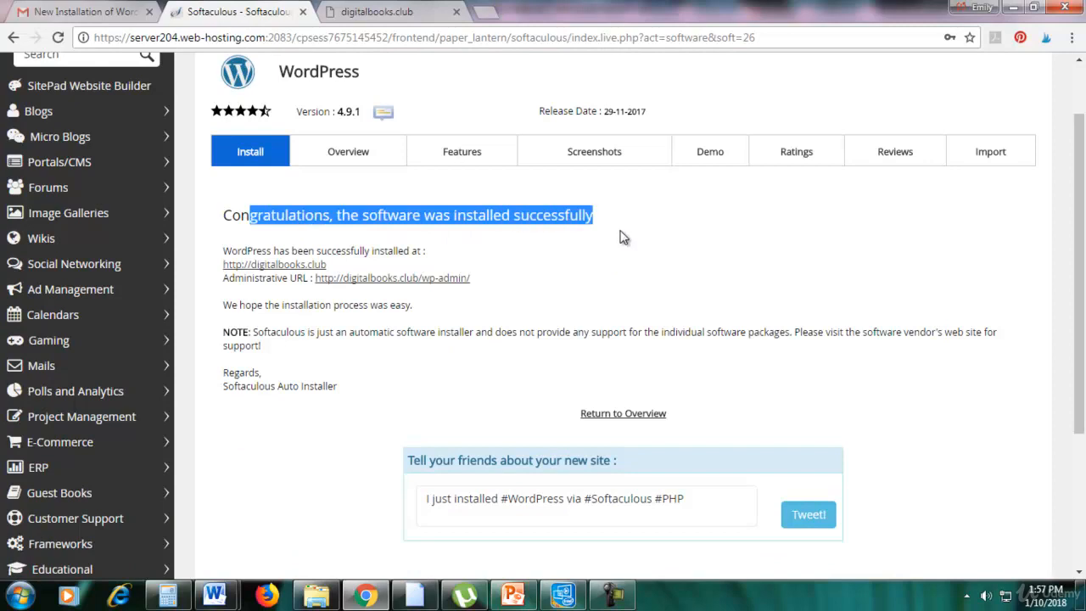
pyautogui.click(624, 237)
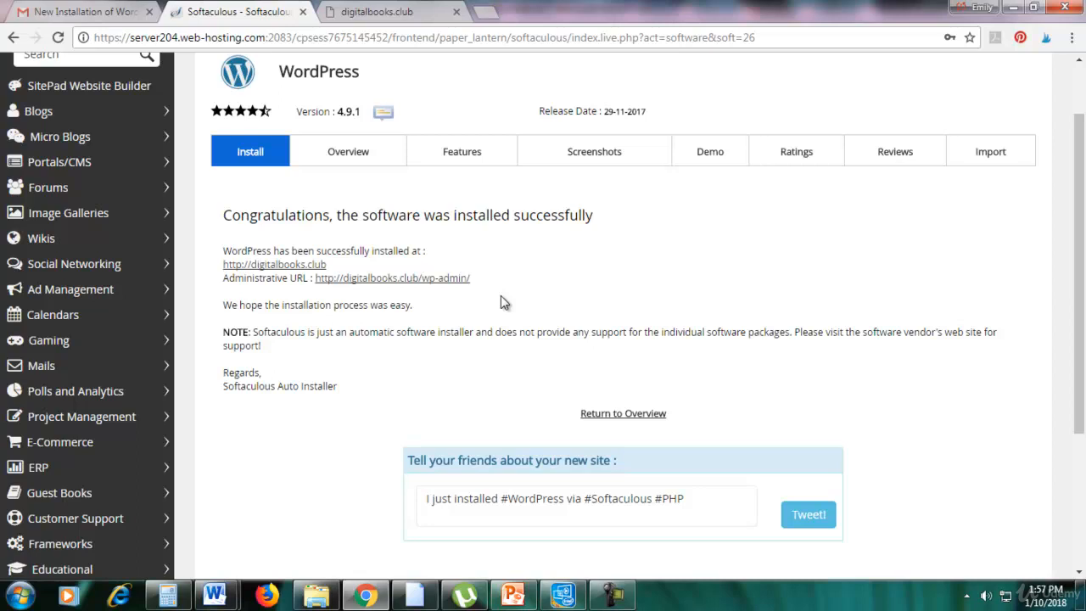
pyautogui.click(94, 11)
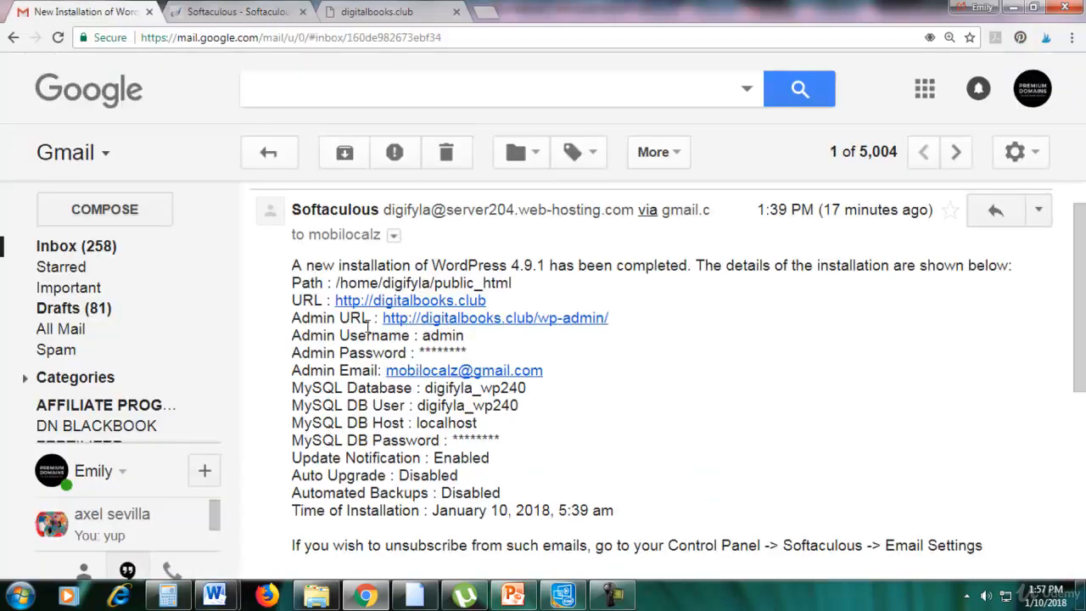